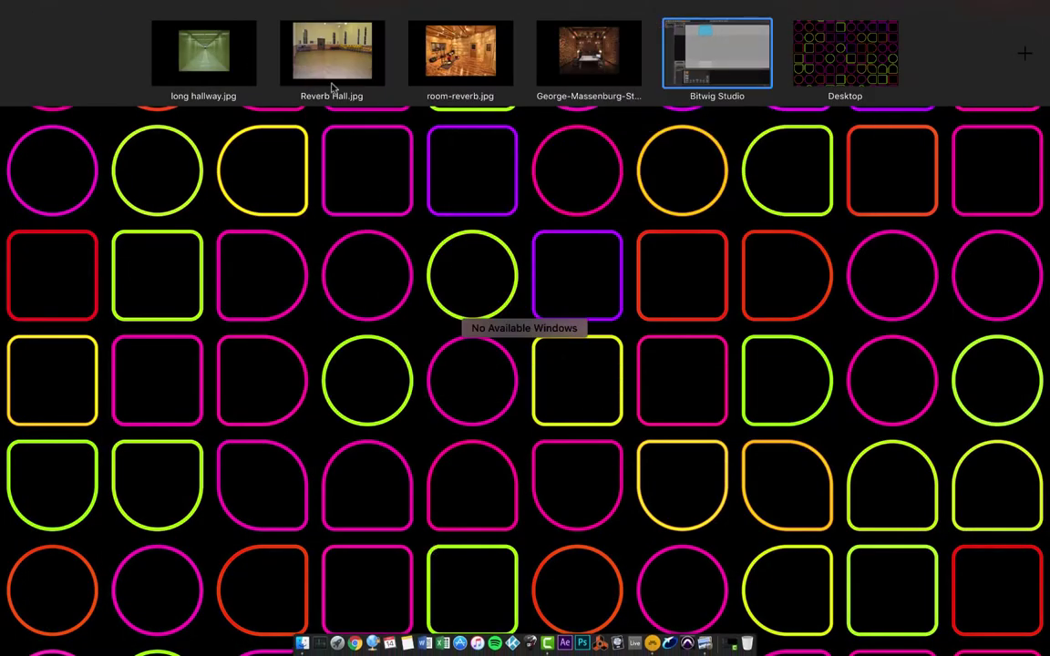
- View the Reverb Hall and long hallway pictures as example spaces, and switch to Bitwig Studio
left_click(331, 71)
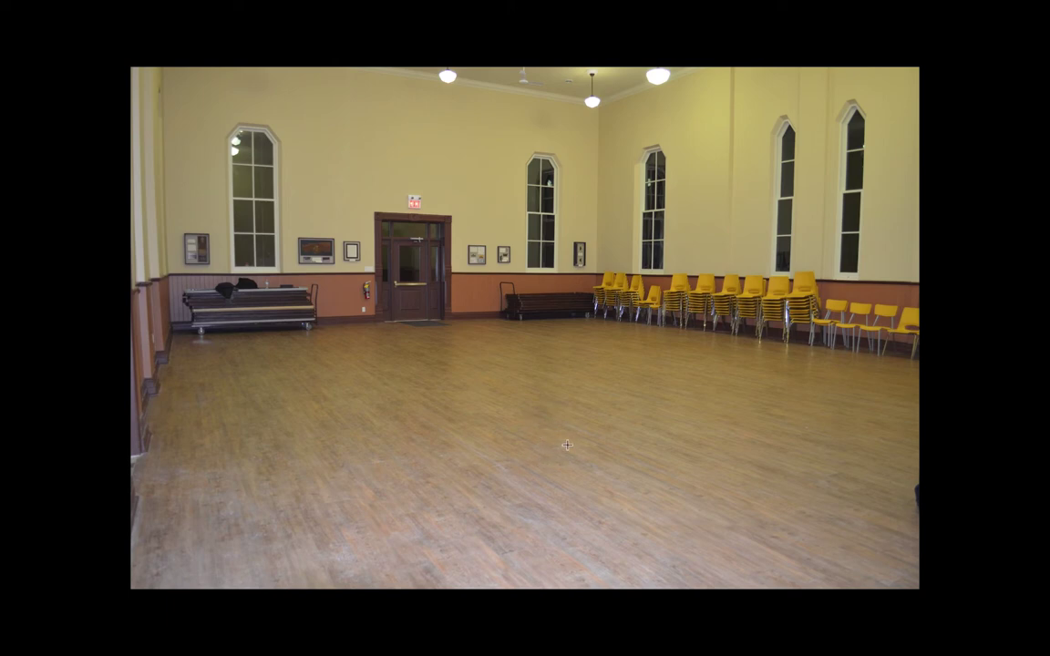
key("ctrl+Up")
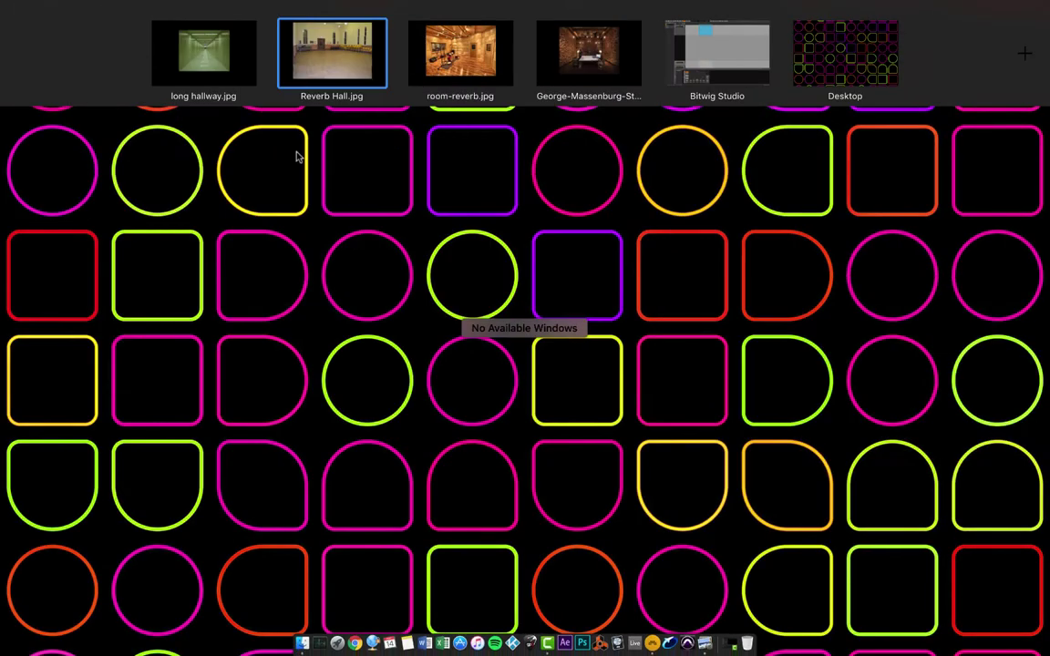
left_click(215, 80)
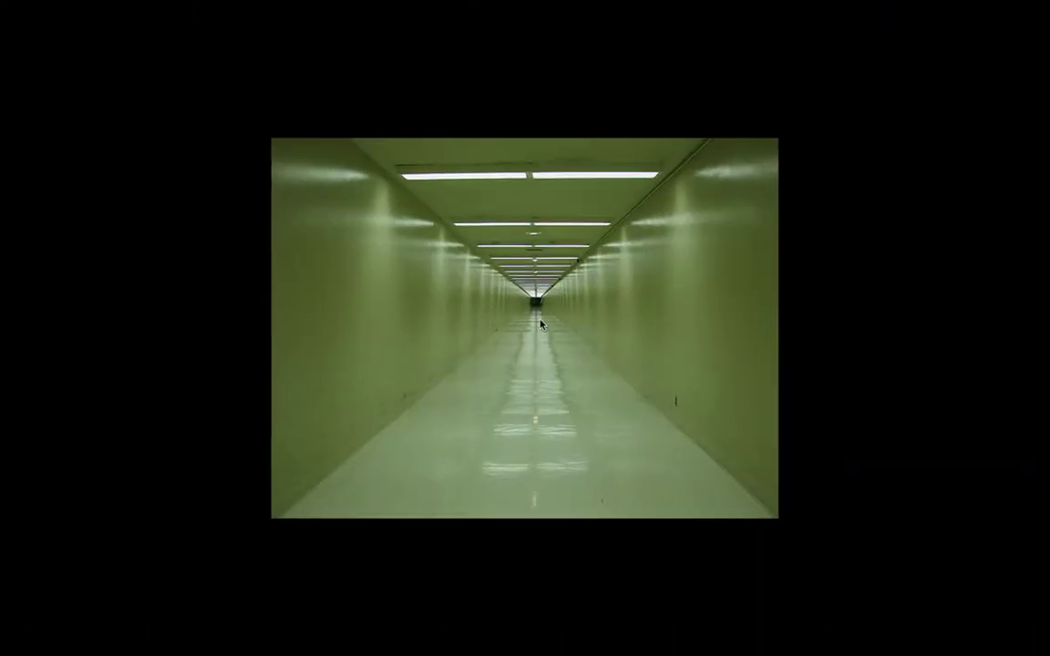
key("ctrl+Right")
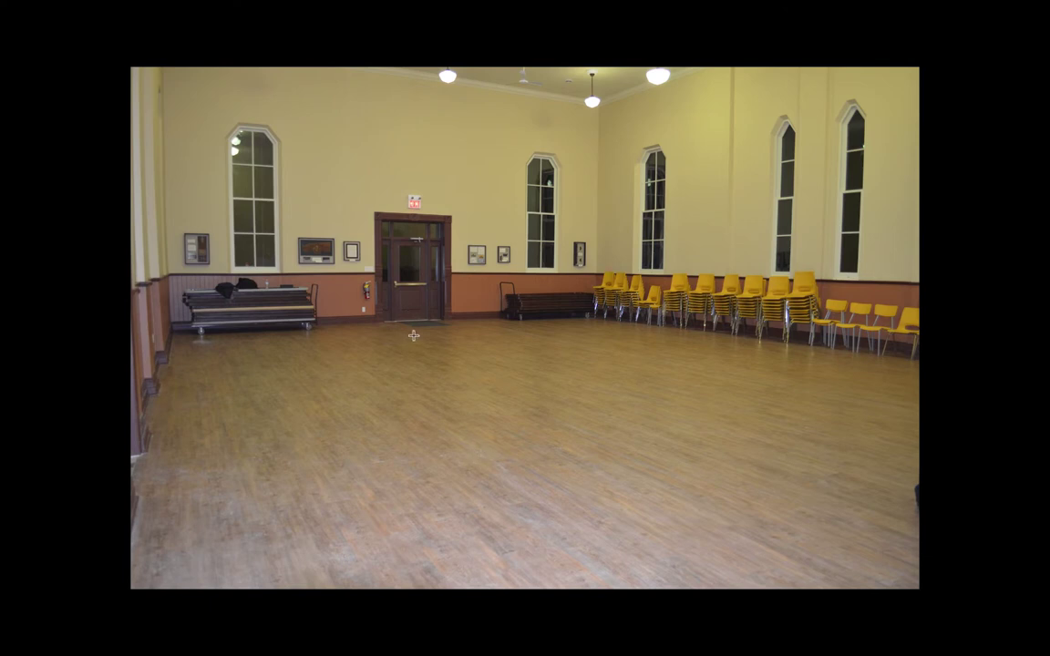
key("ctrl+Up")
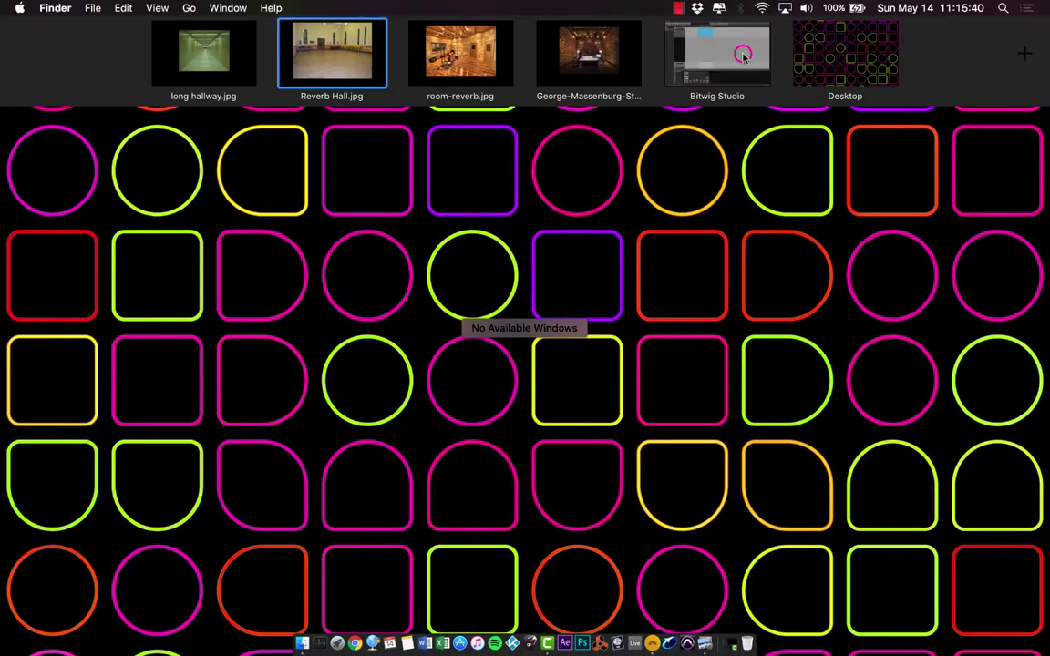
left_click(743, 56)
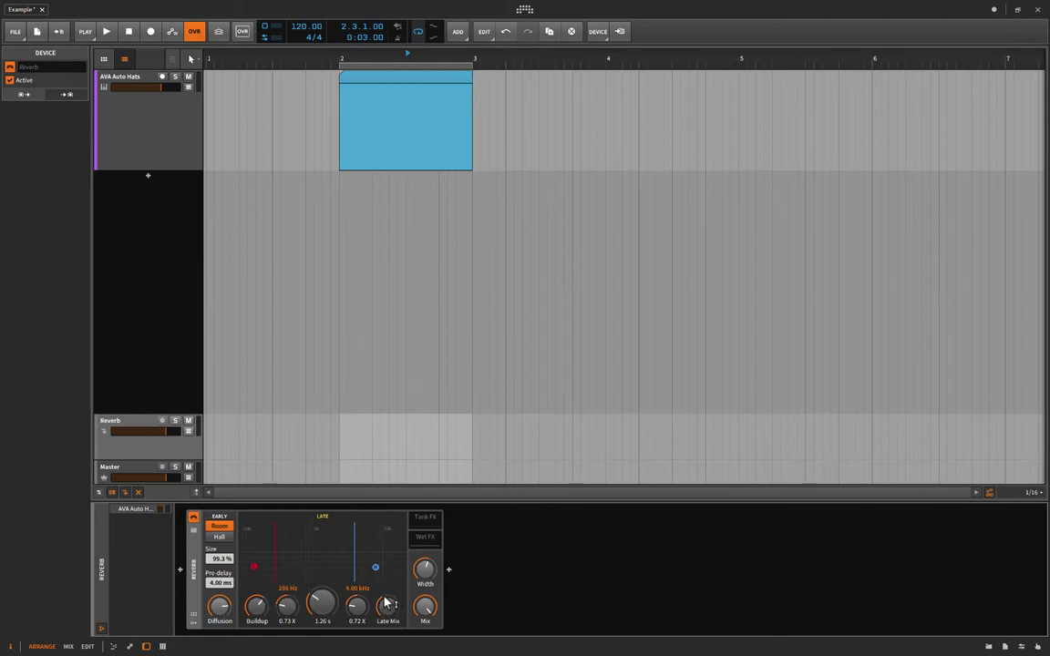
- Shorten the Reverb device's reverb time to 316 ms, with the high crossover at 2.71 kHz
mouse_move(390, 611)
left_click_drag(326, 609, 322, 644)
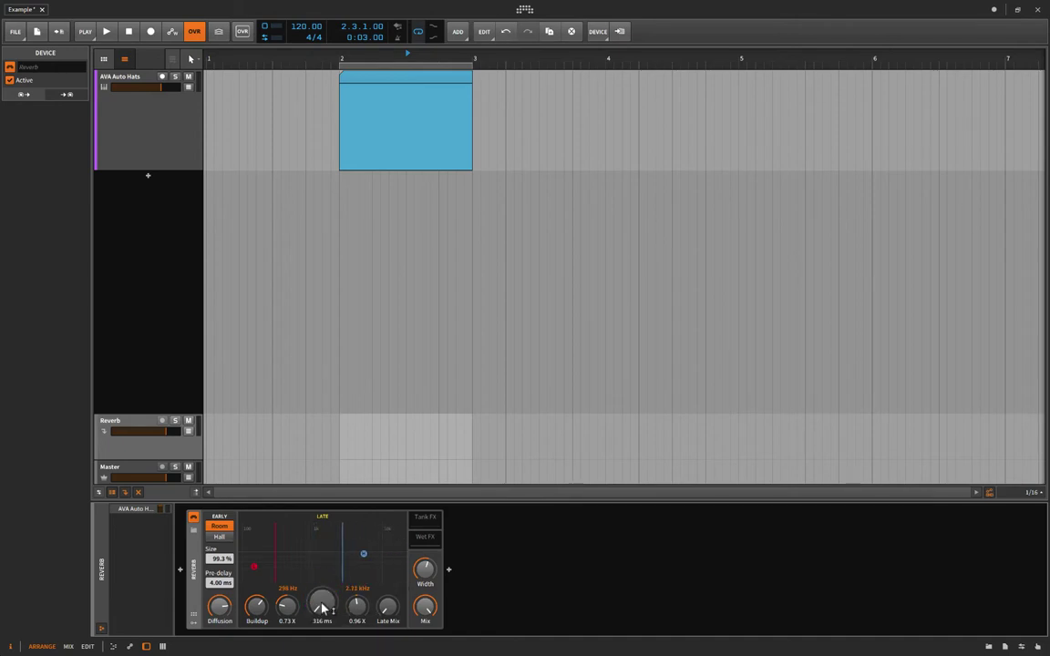
left_click(389, 609)
- Solo the AVA Auto Hats track, bypass the Reverb device and audition the dry hats from bar 2
left_click(175, 77)
left_click(194, 520)
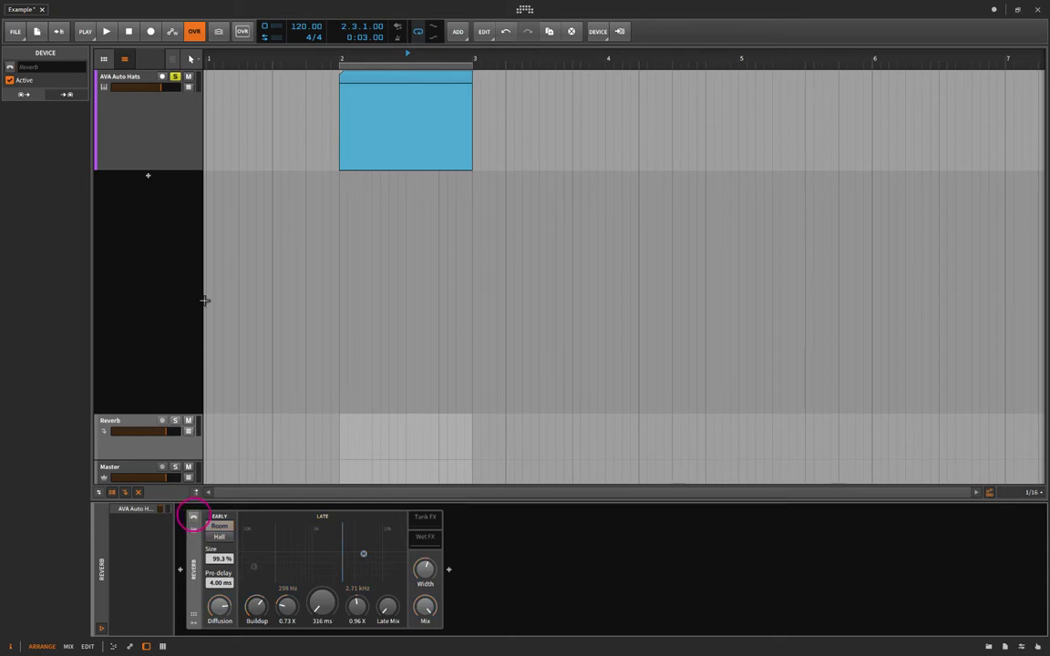
left_click(341, 192)
key("space")
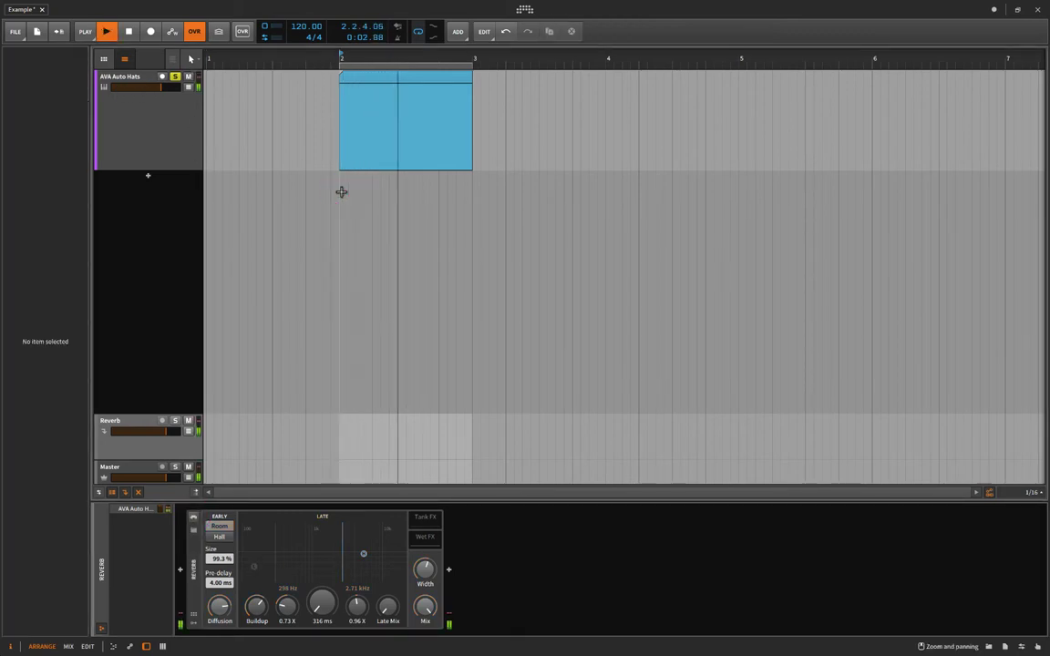
key("space")
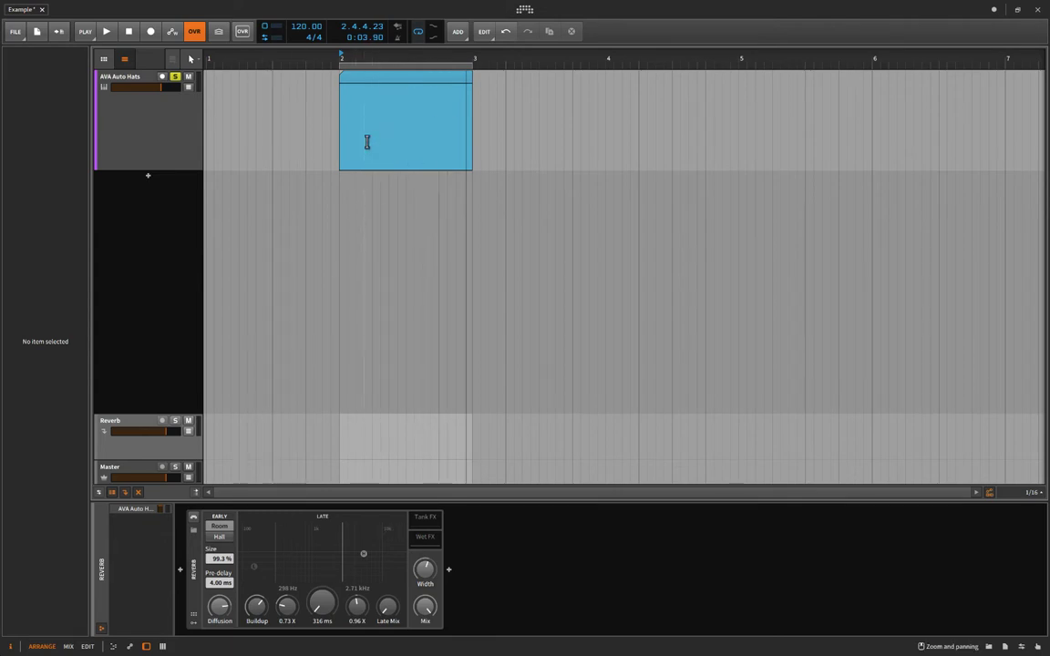
key("space")
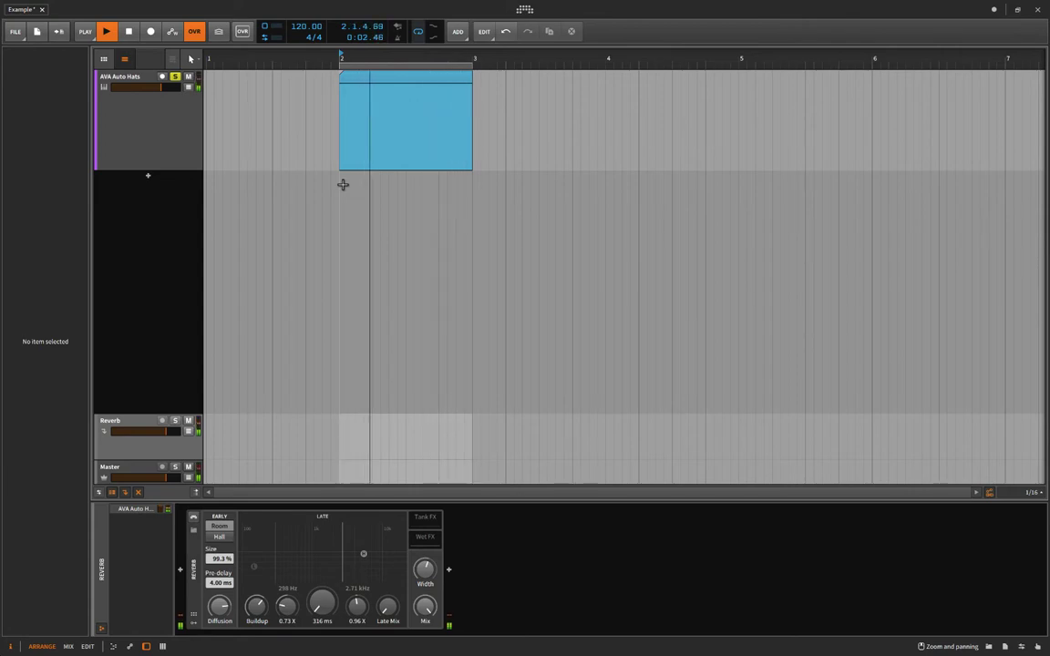
key("space")
- Solo the Reverb track with its Reverb device re-enabled, and start playback from bar 2
left_click(343, 185)
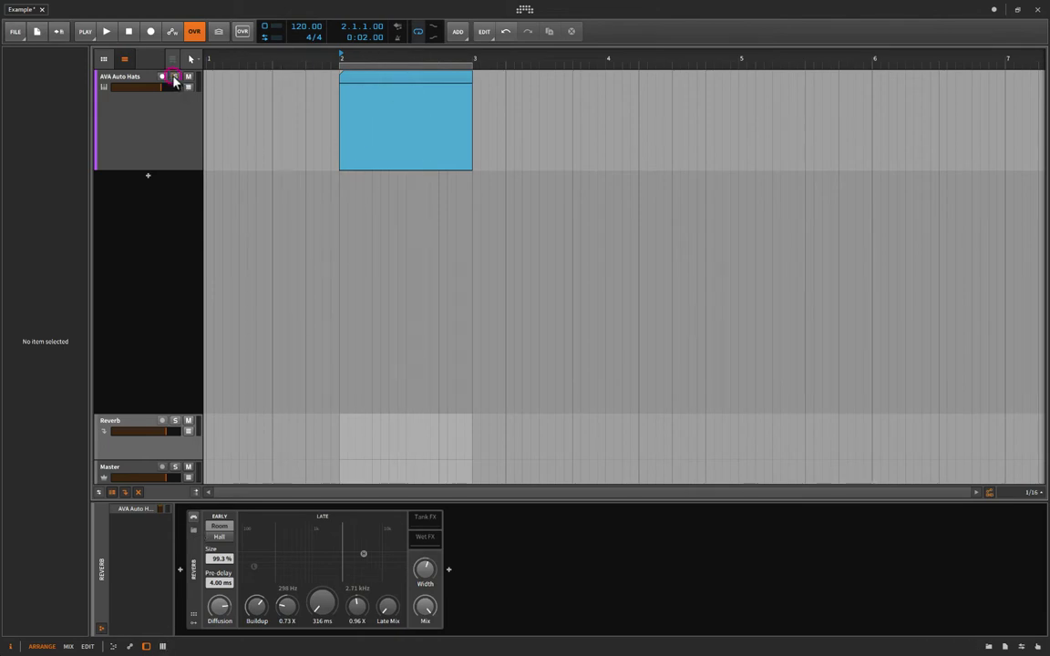
left_click(193, 517)
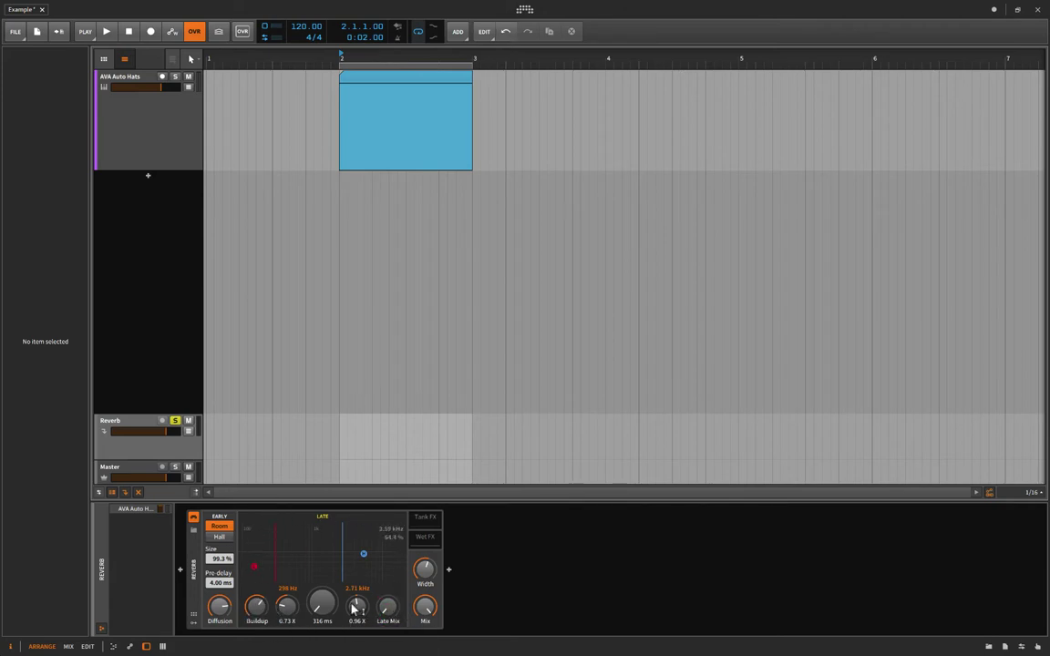
key("space")
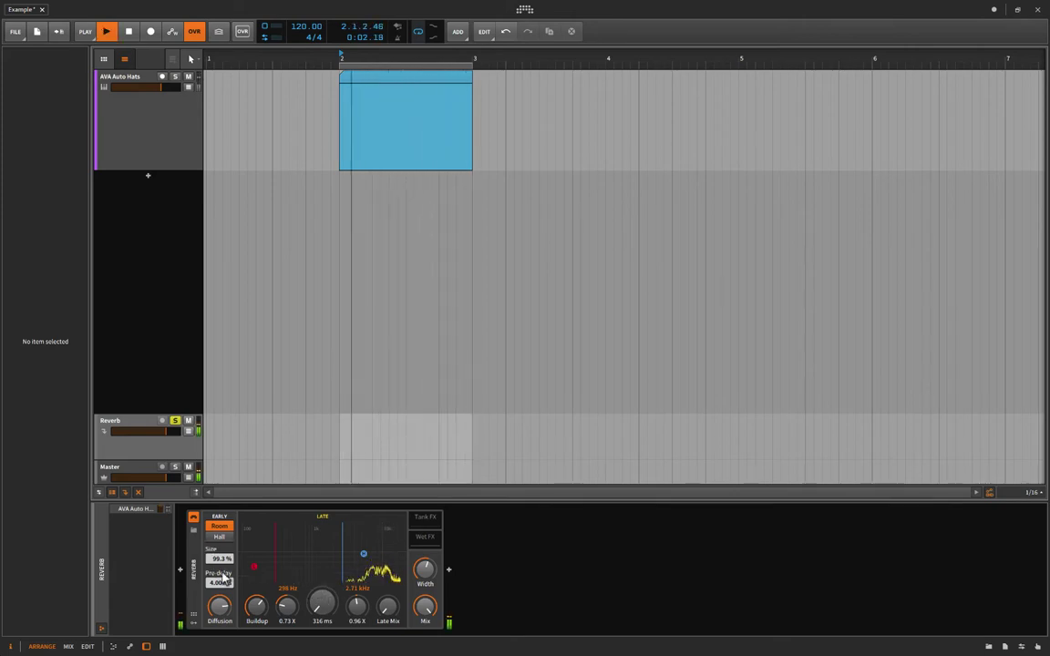
- During playback, set the reverb time to 1.47 s, the low crossover to 1.48 kHz and the high crossover to 11.2 kHz
left_click_drag(323, 610, 287, 570)
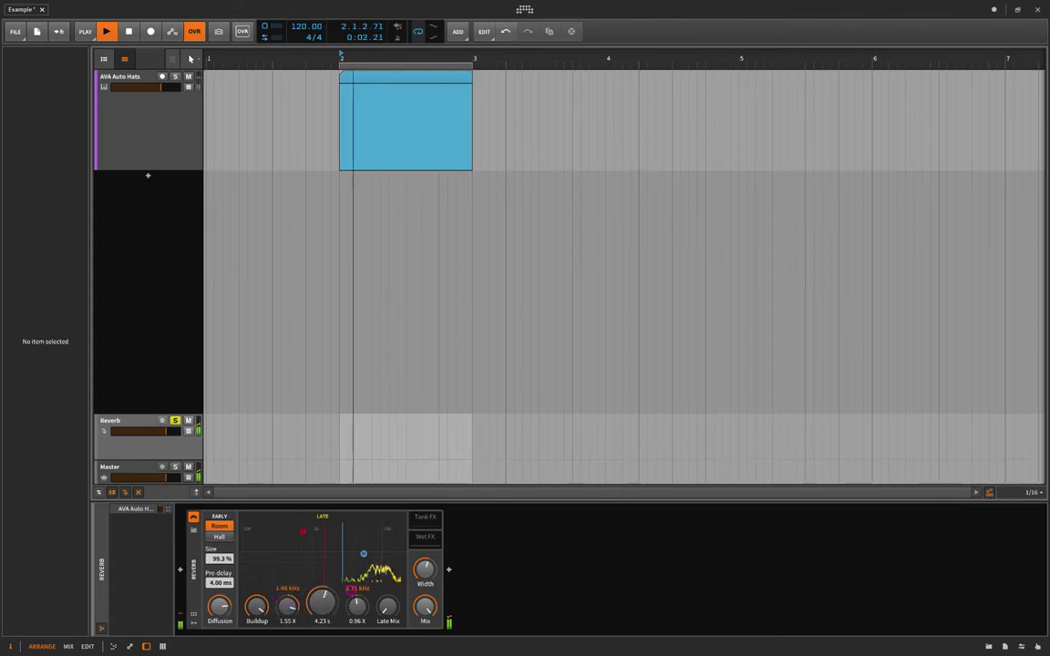
left_click_drag(357, 590, 323, 636)
key("space")
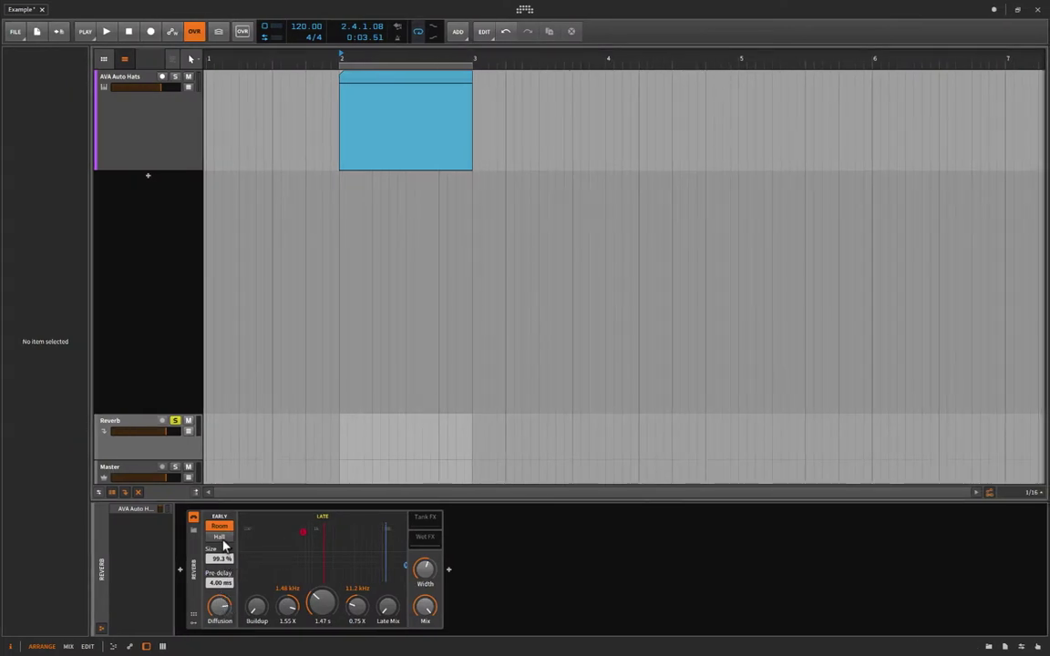
- Try the reverb's room size at about 200 % and 52.2 %, and audition it at 200 %
left_click(220, 559)
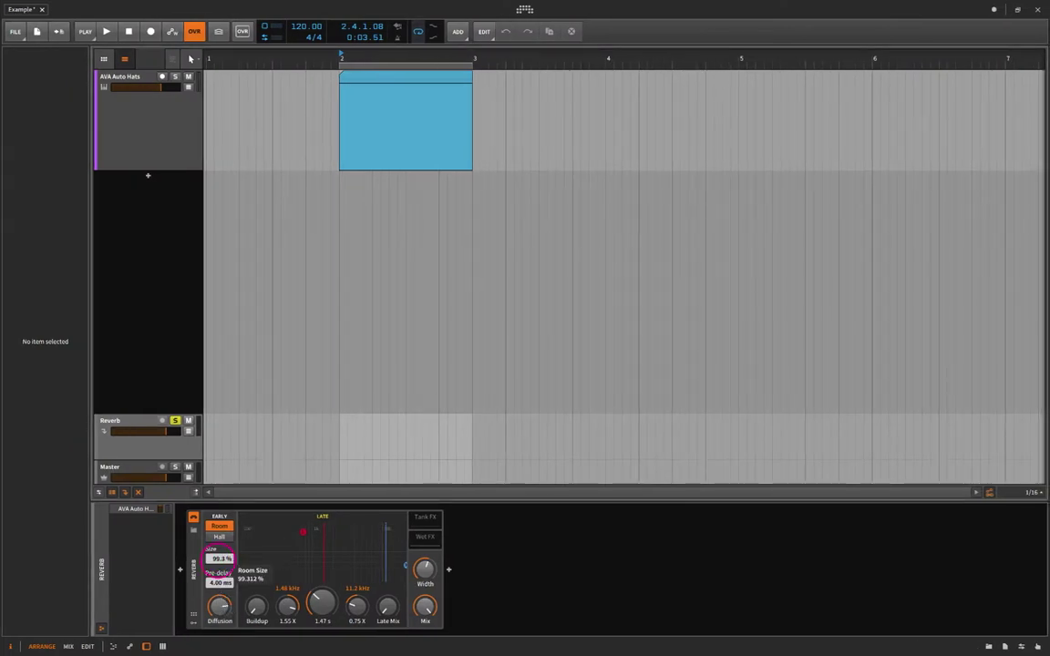
left_click_drag(220, 559, 220, 564)
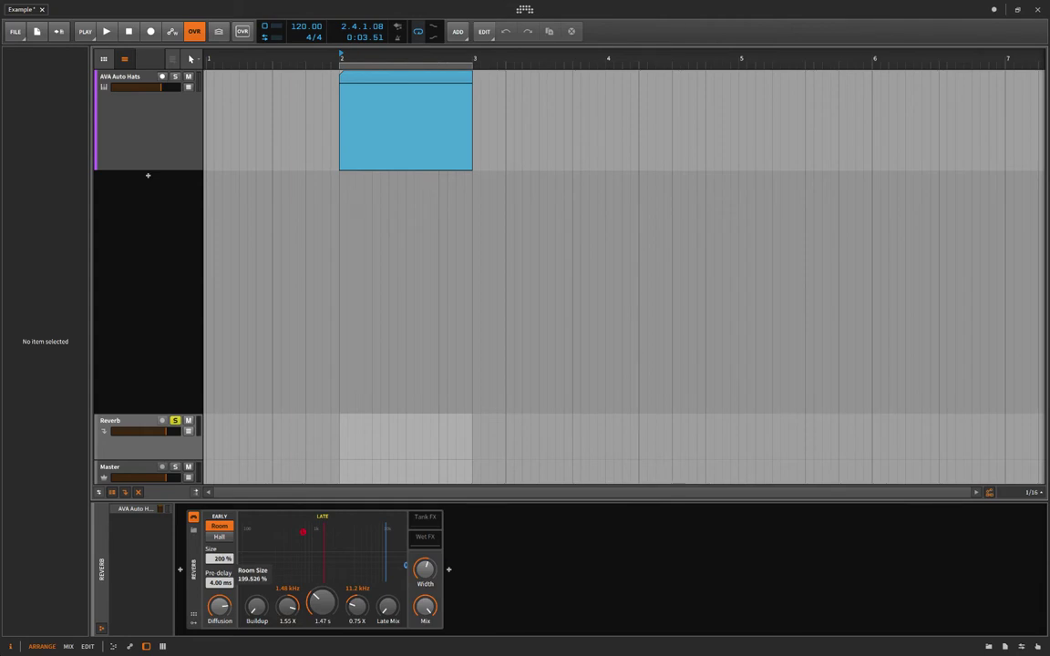
left_click_drag(219, 562, 219, 562)
left_click_drag(219, 562, 219, 563)
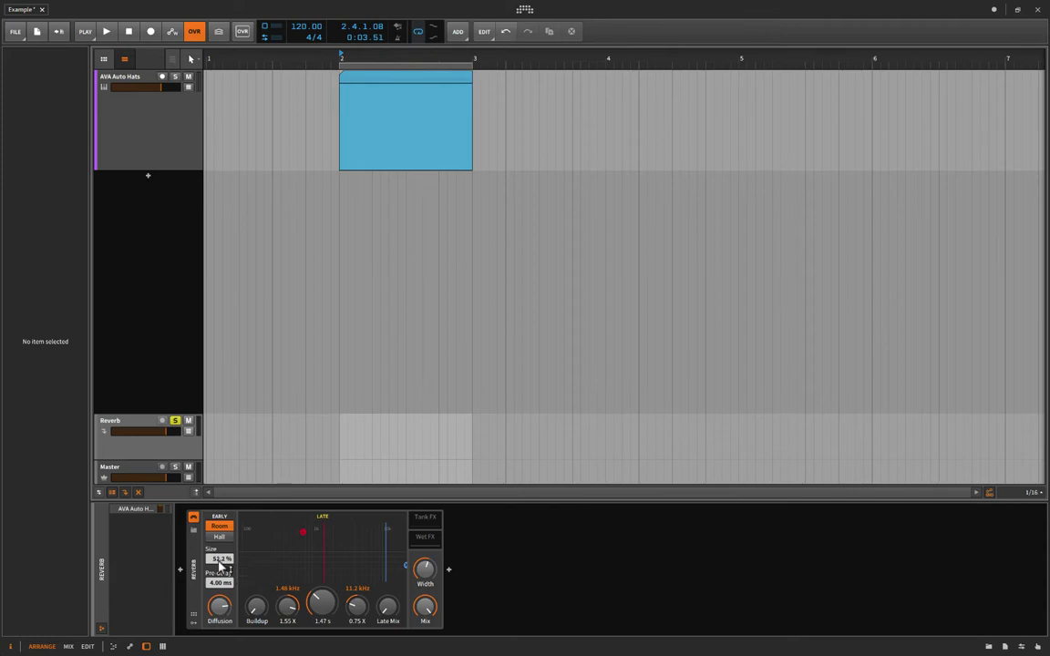
double_click(220, 563)
key("space")
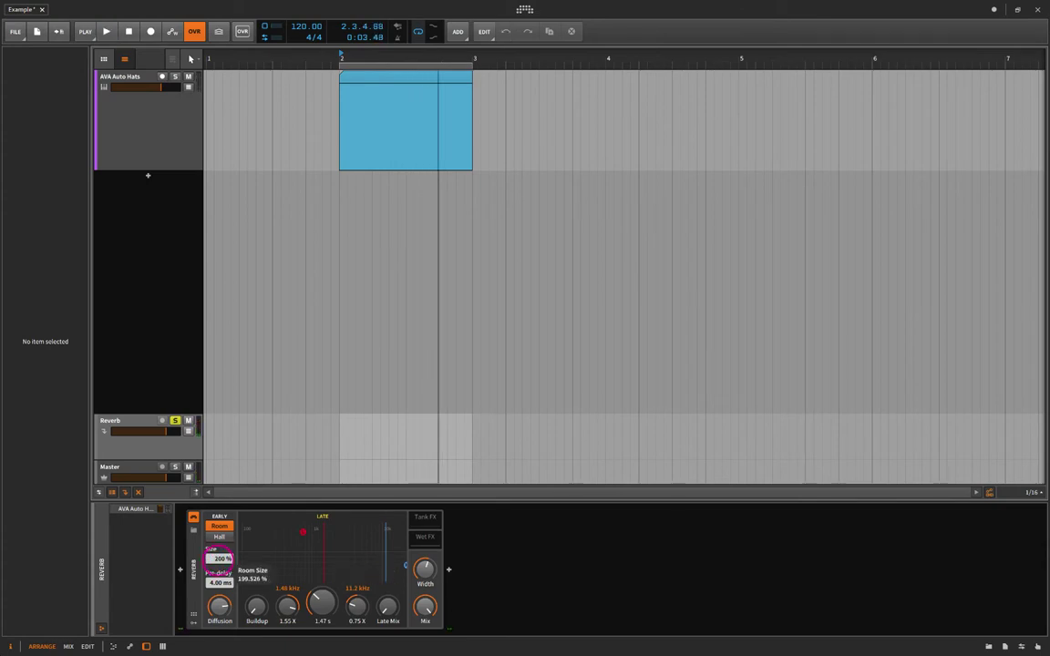
key("space")
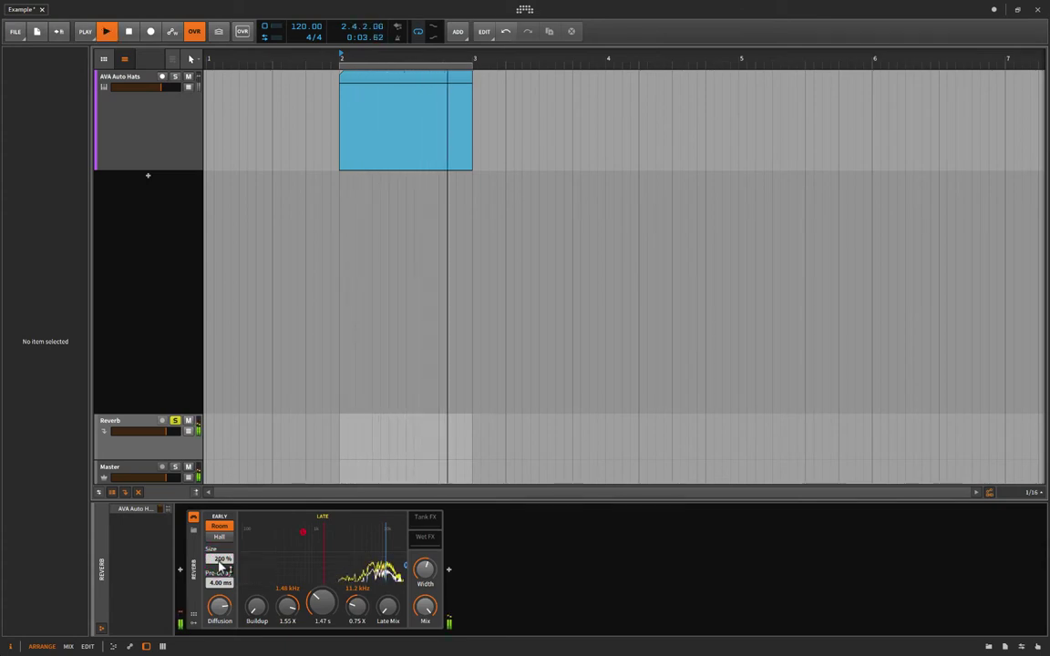
key("space")
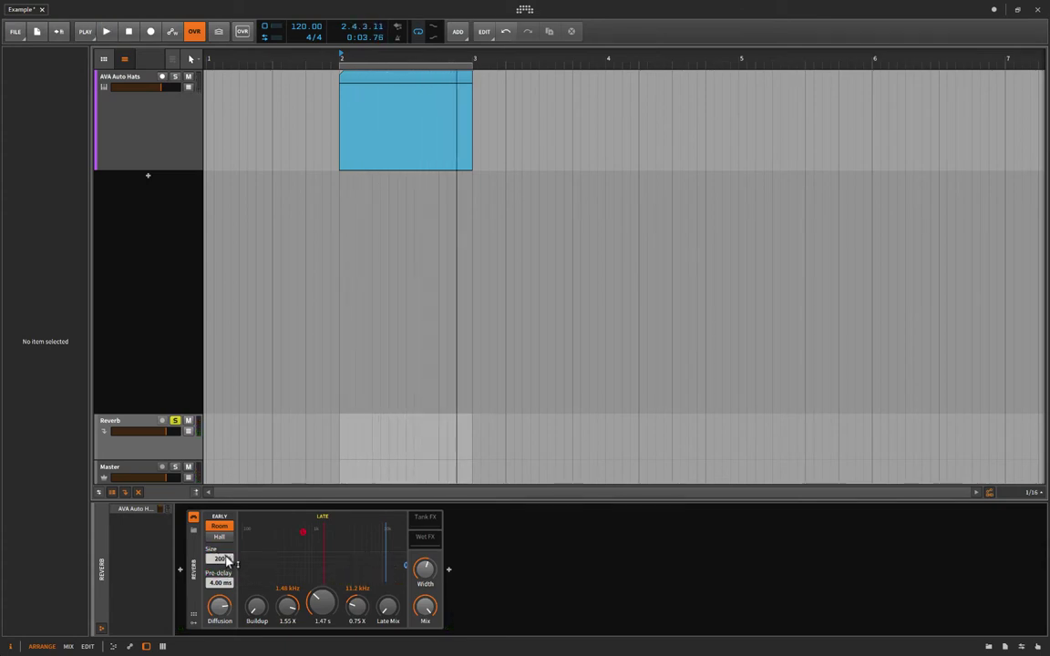
- Set the reverb's room size to 100 %
left_click_drag(228, 560, 228, 612)
double_click(227, 559)
type("10")
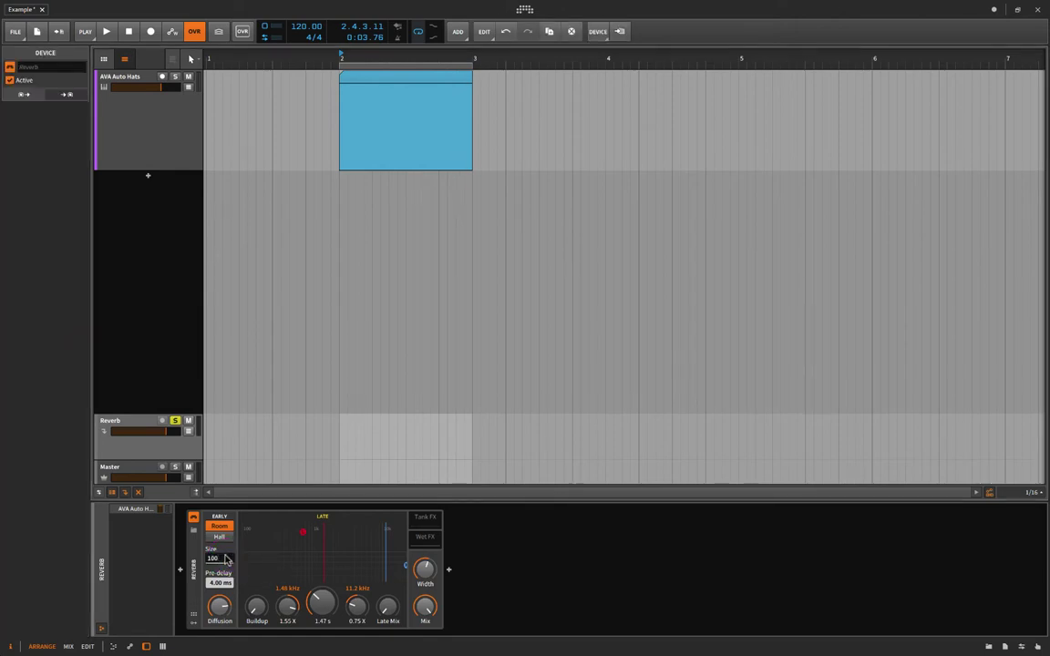
type("0")
key("Return")
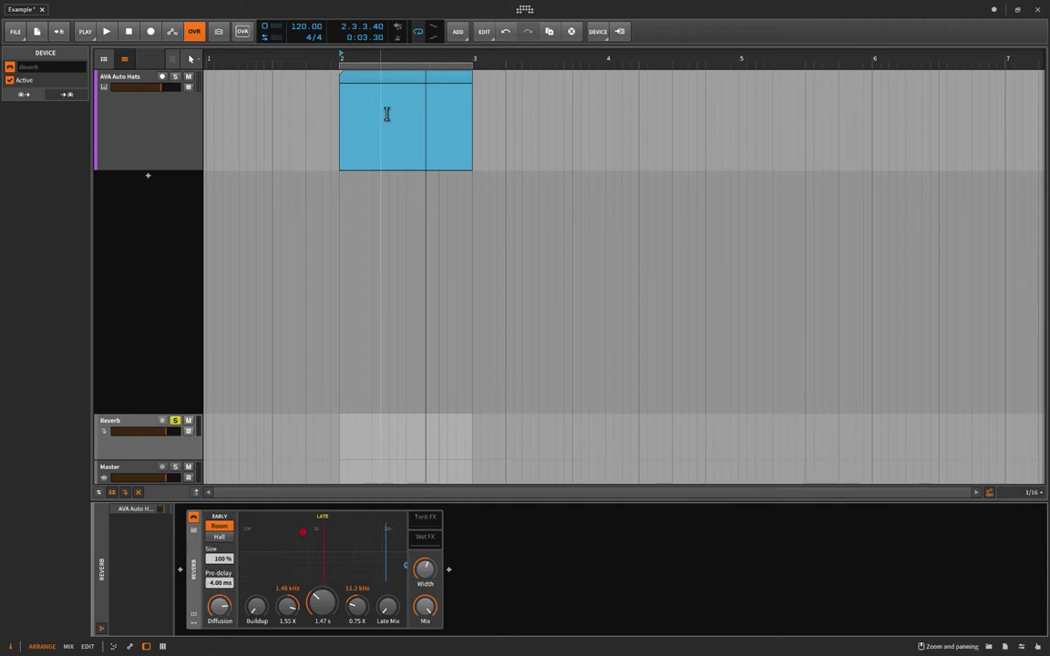
- Try pre-delays of 100 ms and 50 ms with the AVA Auto Hats track also soloed
left_click_drag(217, 582, 216, 529)
left_click(175, 78)
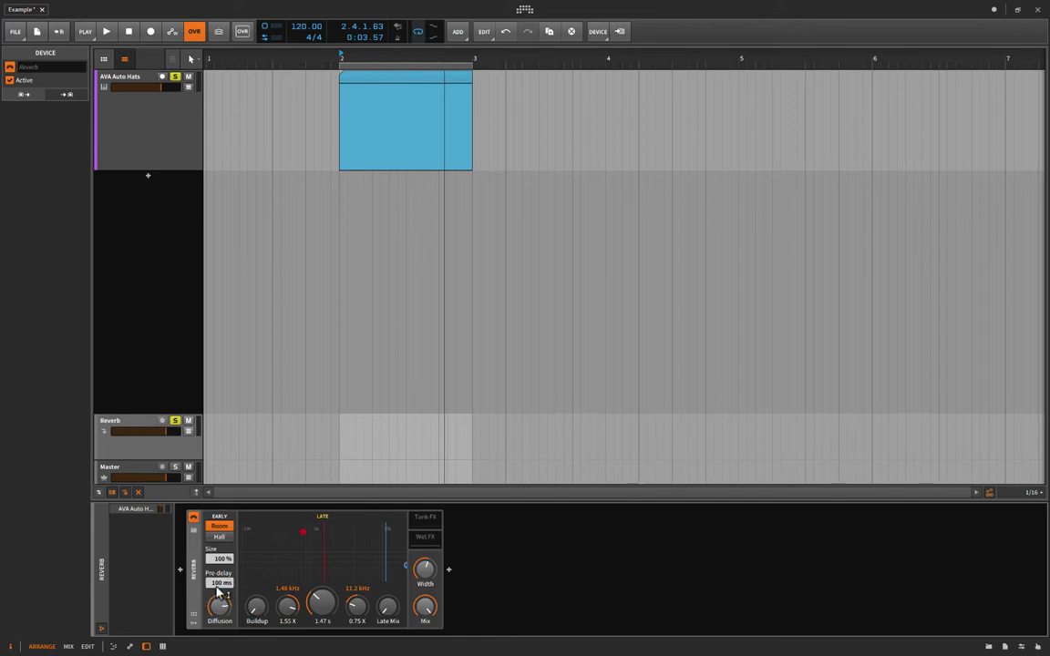
left_click_drag(220, 584, 220, 595)
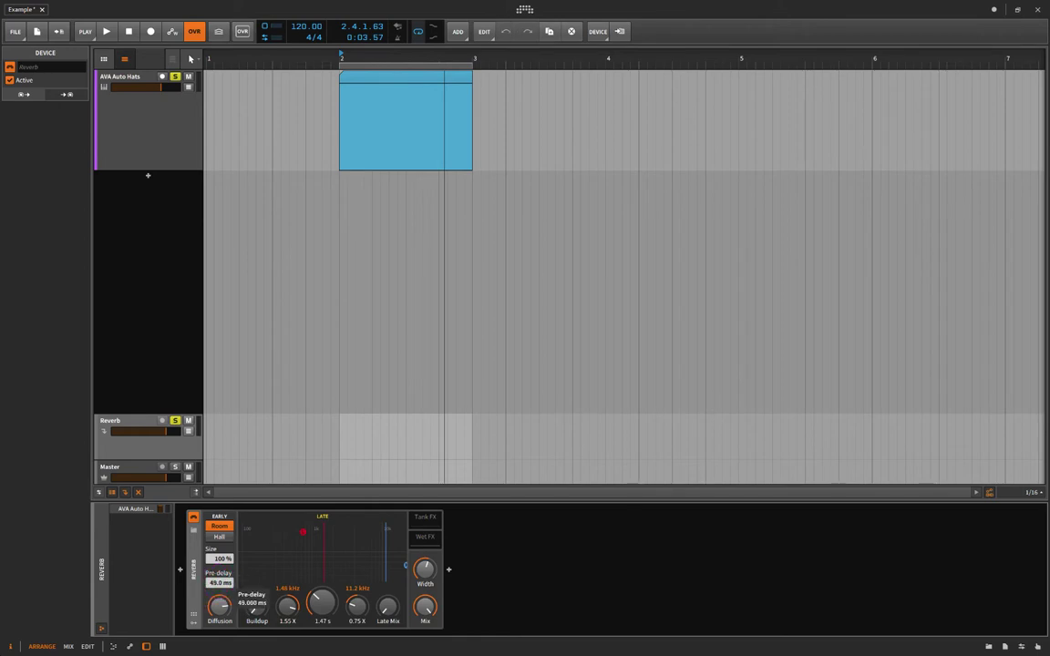
left_click_drag(221, 594, 221, 598)
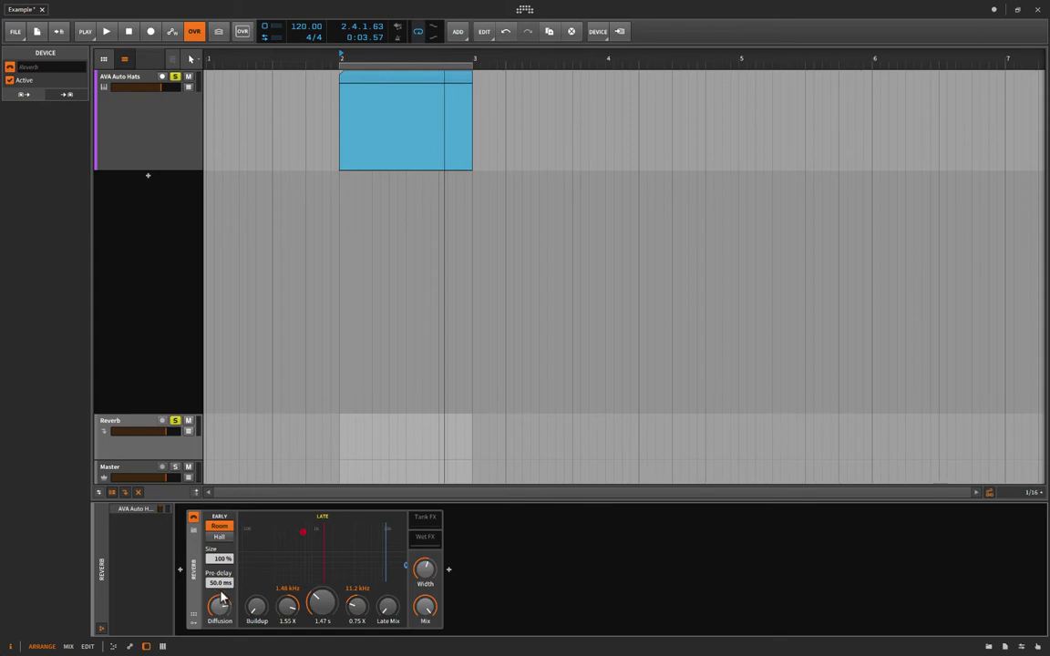
- Set the reverb's pre-delay to about 6.33 ms and its Diffusion to maximum
left_click_drag(221, 584, 221, 640)
left_click_drag(220, 607, 220, 609)
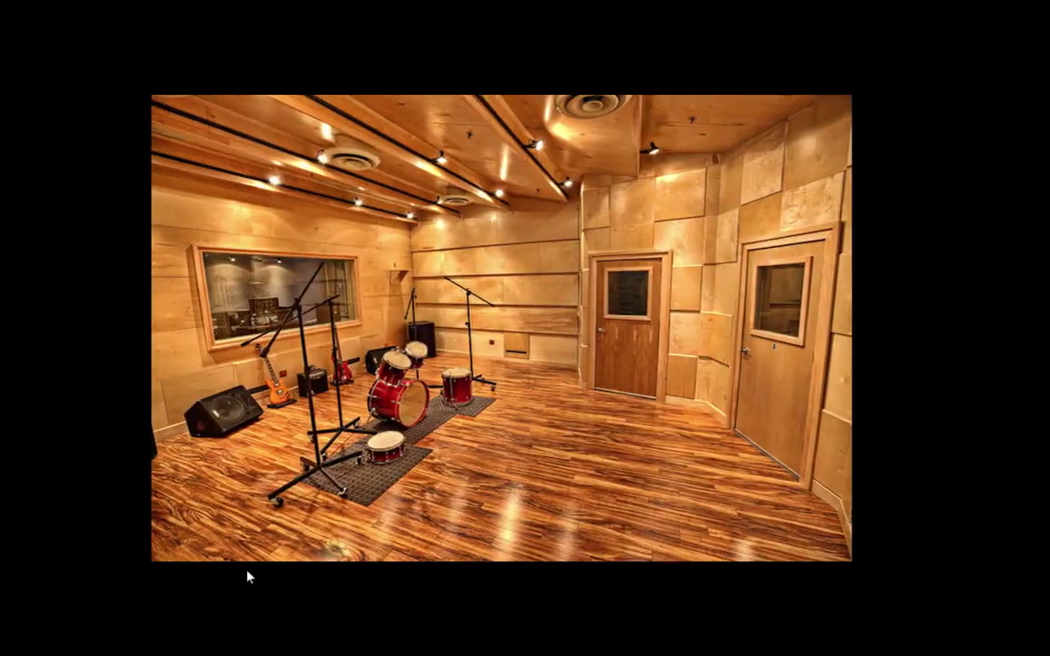
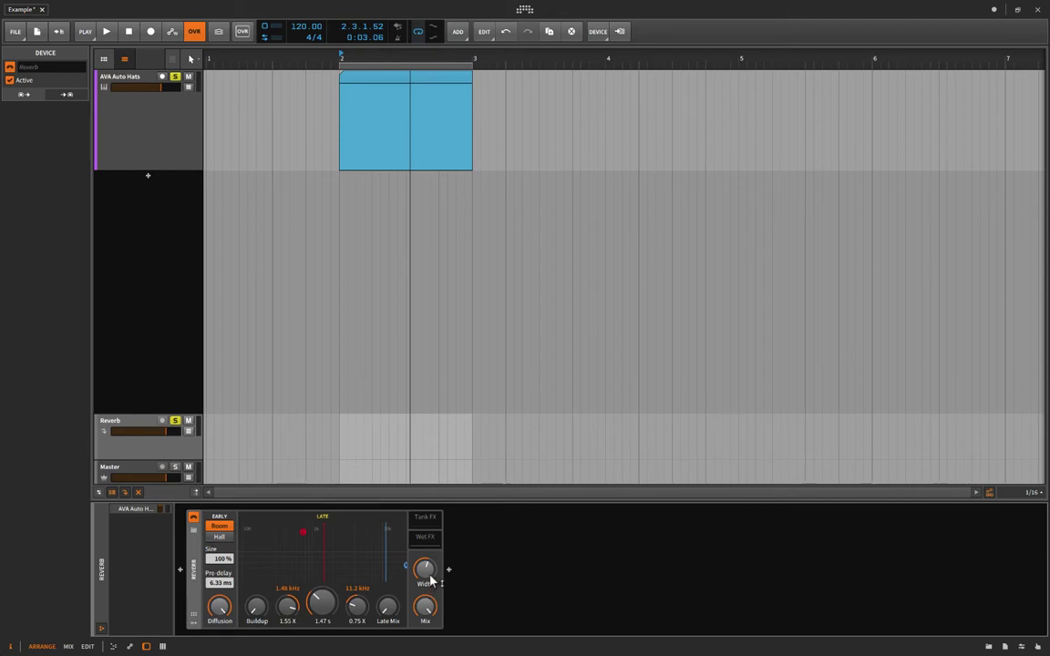
- Audition the reverb's Width at 1 % and set it to 100 %
mouse_move(429, 575)
left_mouse_down()
mouse_move(430, 553)
mouse_move(427, 638)
mouse_move(427, 572)
left_mouse_up()
key("space")
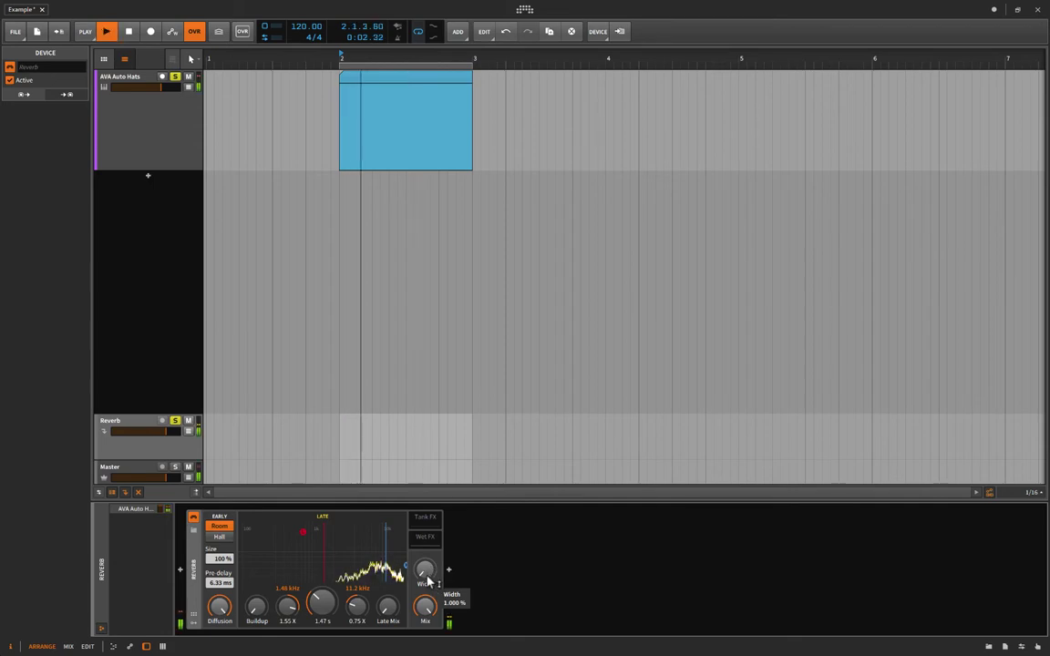
double_click(425, 571)
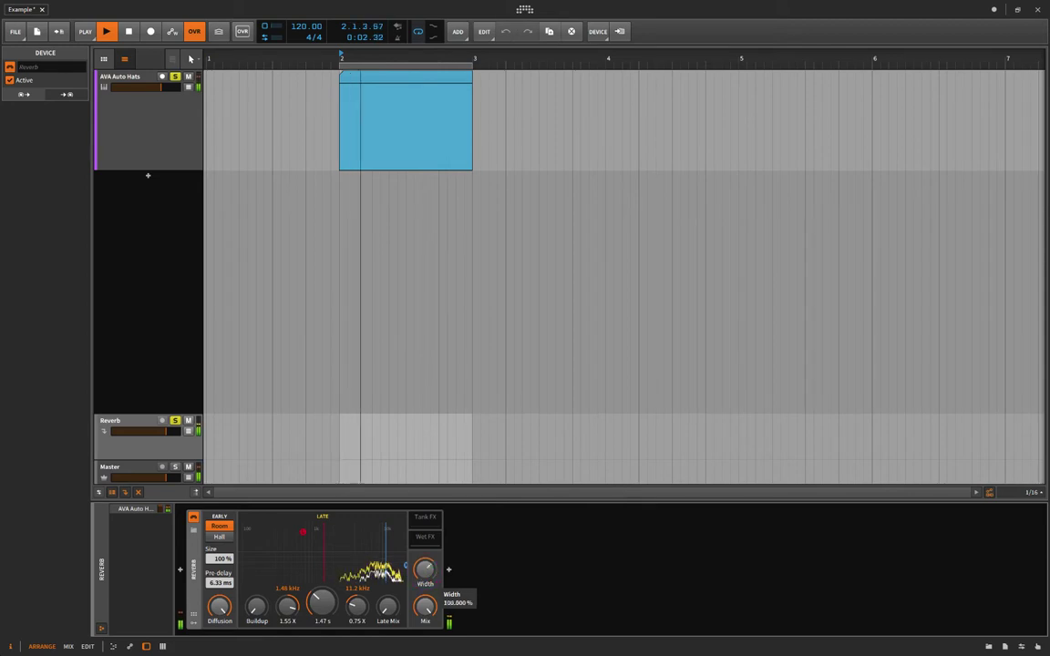
key("space")
mouse_move(426, 574)
left_mouse_down()
mouse_move(426, 609)
mouse_move(430, 561)
left_mouse_up()
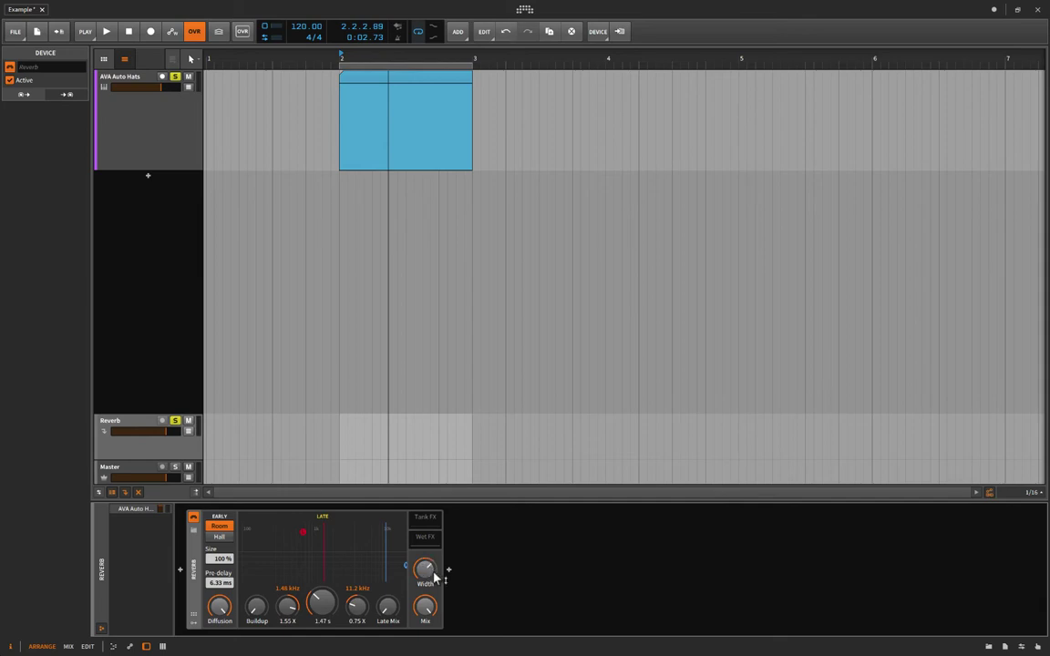
- Set the Reverb device's Mix fully wet on the Reverb track, and unsolo the AVA Auto Hats track
mouse_move(429, 609)
left_mouse_down()
mouse_move(429, 652)
mouse_move(428, 609)
left_mouse_up()
left_click(110, 426)
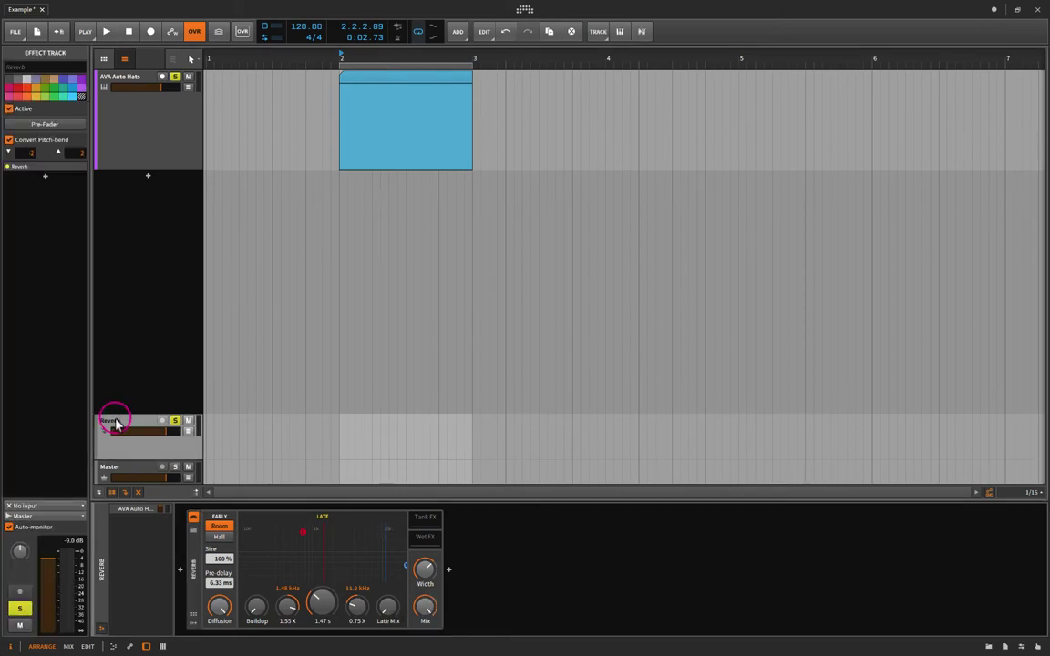
left_click_drag(425, 608, 425, 610)
left_click(136, 419)
left_click_drag(421, 611, 441, 536)
left_click(174, 77)
- Raise the Late Mix to maximum, and set the low crossover to 188 Hz at 0.56 X and the high crossover to 9.63 kHz
left_click_drag(389, 613, 388, 529)
left_click_drag(302, 533, 263, 574)
left_click_drag(385, 573, 322, 576)
- Audition the soloed reverb tail and raise the reverb time to 31.6 s
key("space")
key("space")
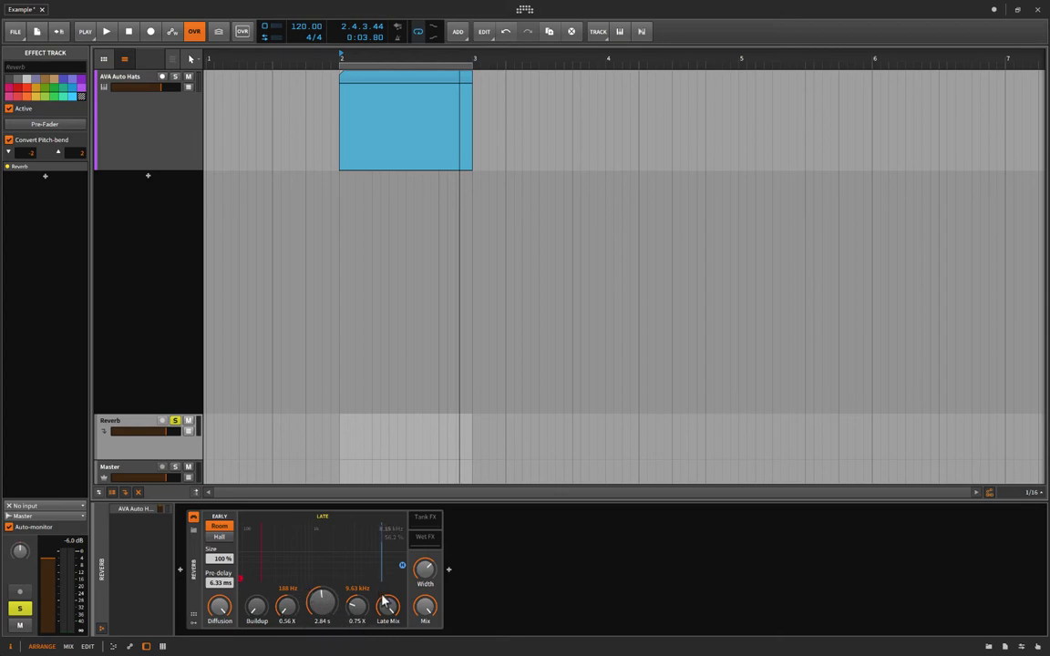
left_click_drag(327, 610, 327, 575)
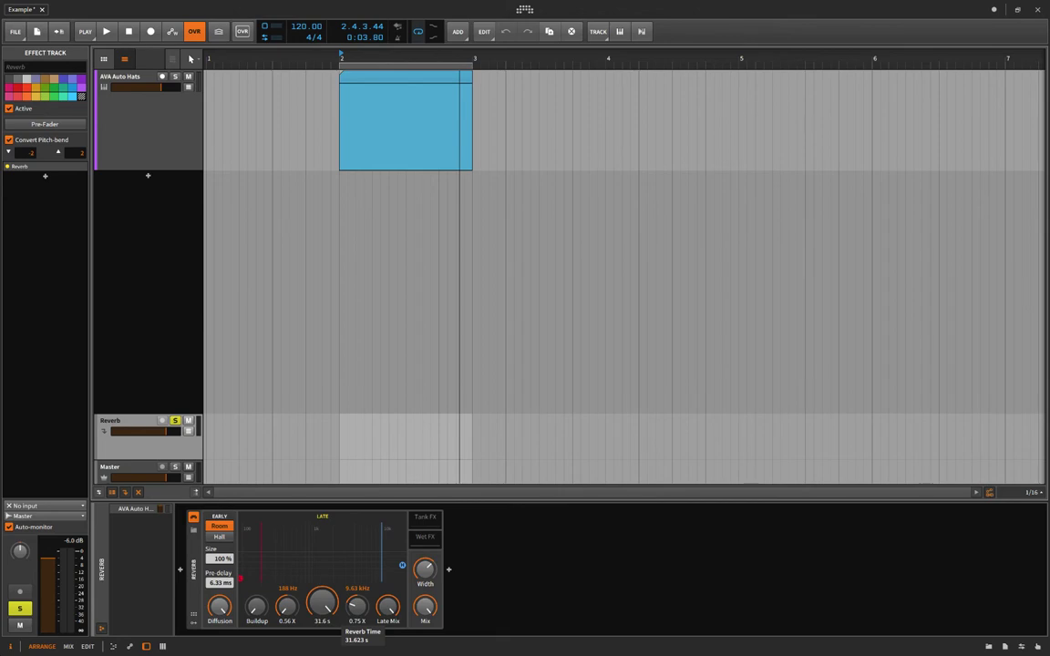
- Compare the reverb time at 770 ms and 31.6 s while auditioning the hats, and set it to 1.38 s
left_click_drag(323, 583, 323, 619)
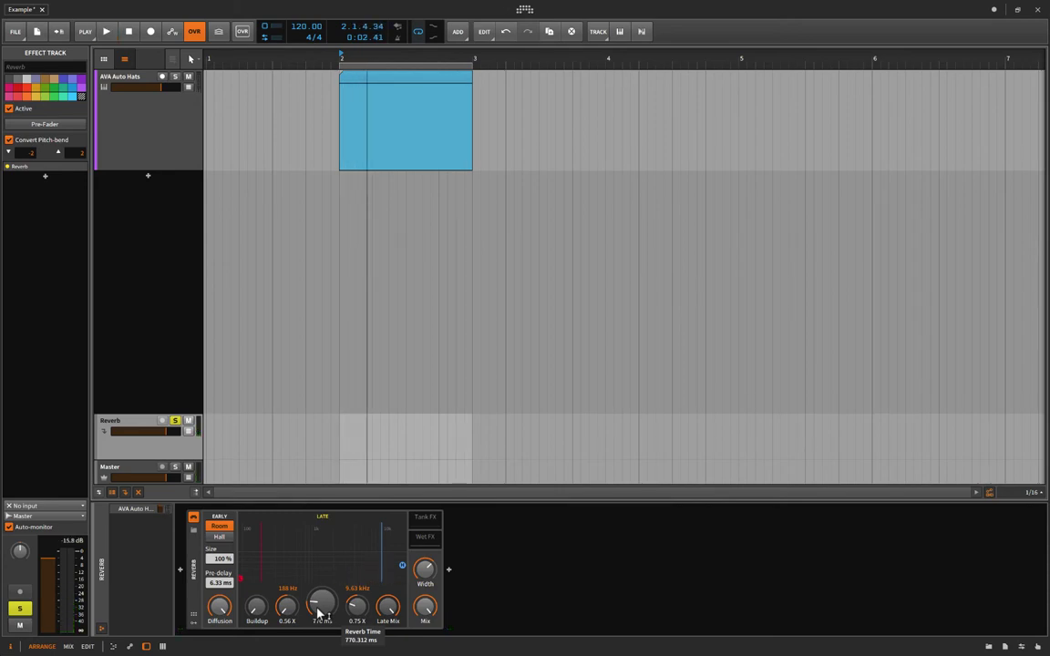
mouse_move(322, 606)
left_mouse_down()
mouse_move(322, 570)
mouse_move(324, 609)
left_mouse_up()
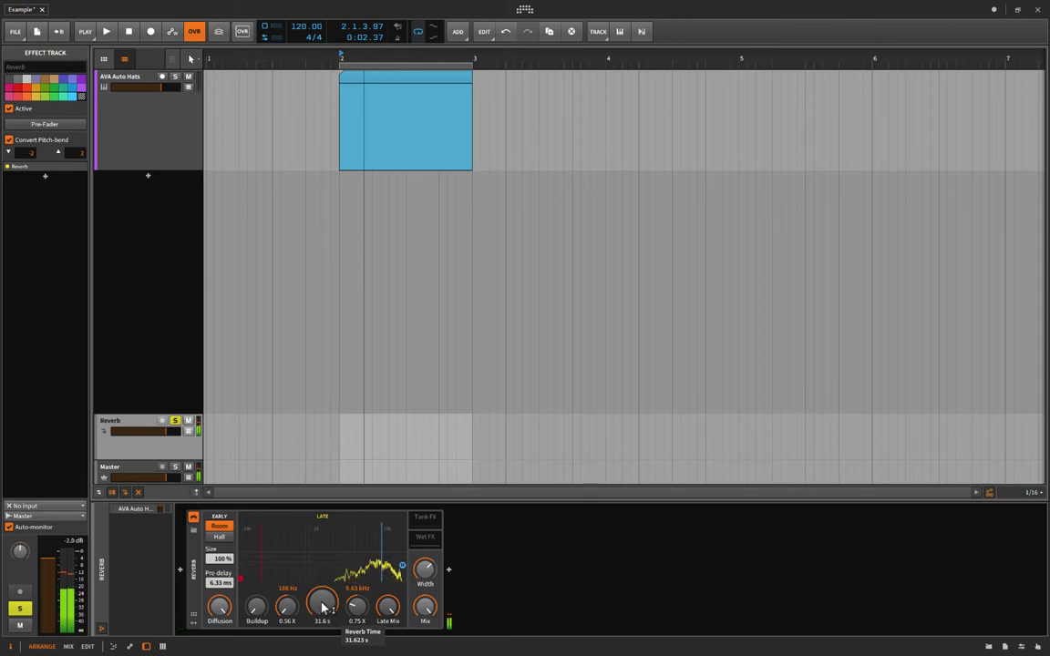
mouse_move(323, 608)
left_mouse_down()
mouse_move(323, 638)
mouse_move(321, 615)
left_mouse_up()
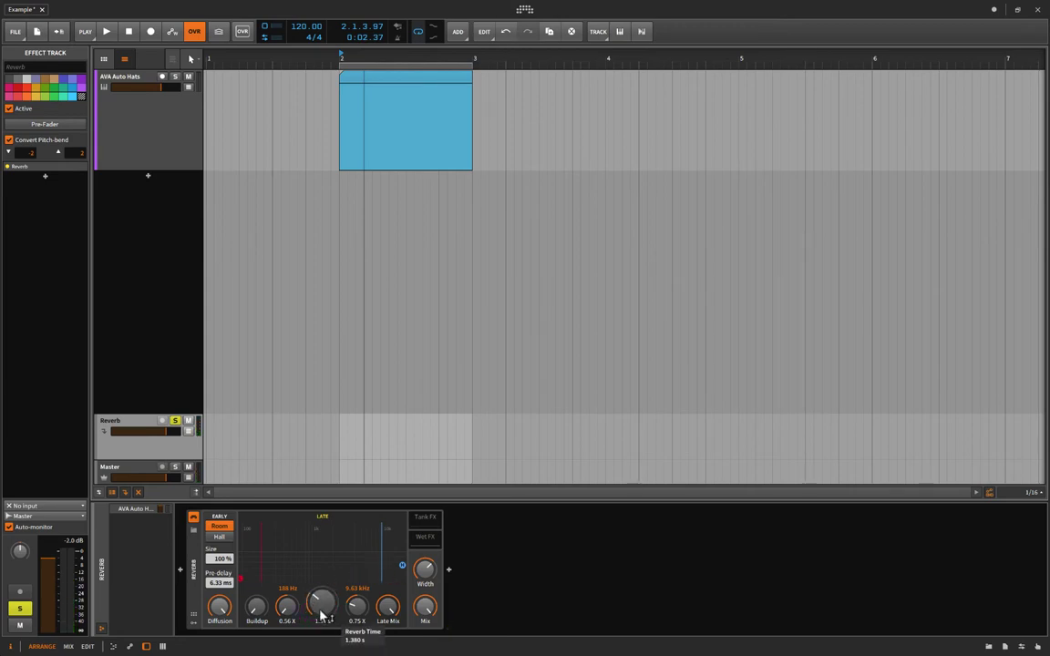
- Audition the reverb with different Buildup amounts, finishing with Buildup at 100 %
left_click_drag(258, 613, 258, 581)
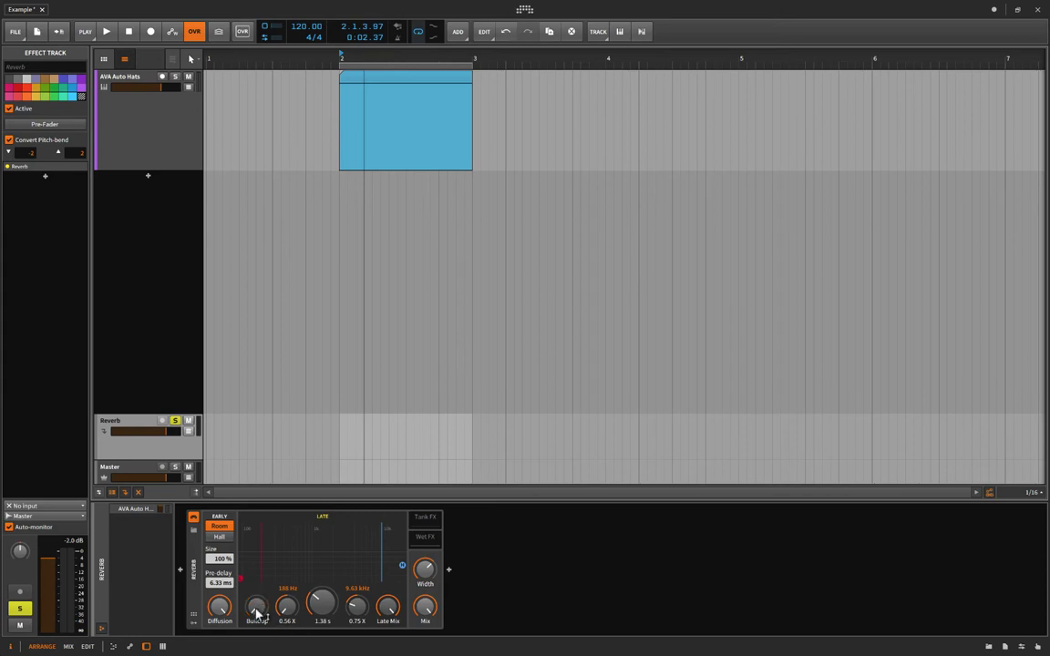
key("space")
key("space")
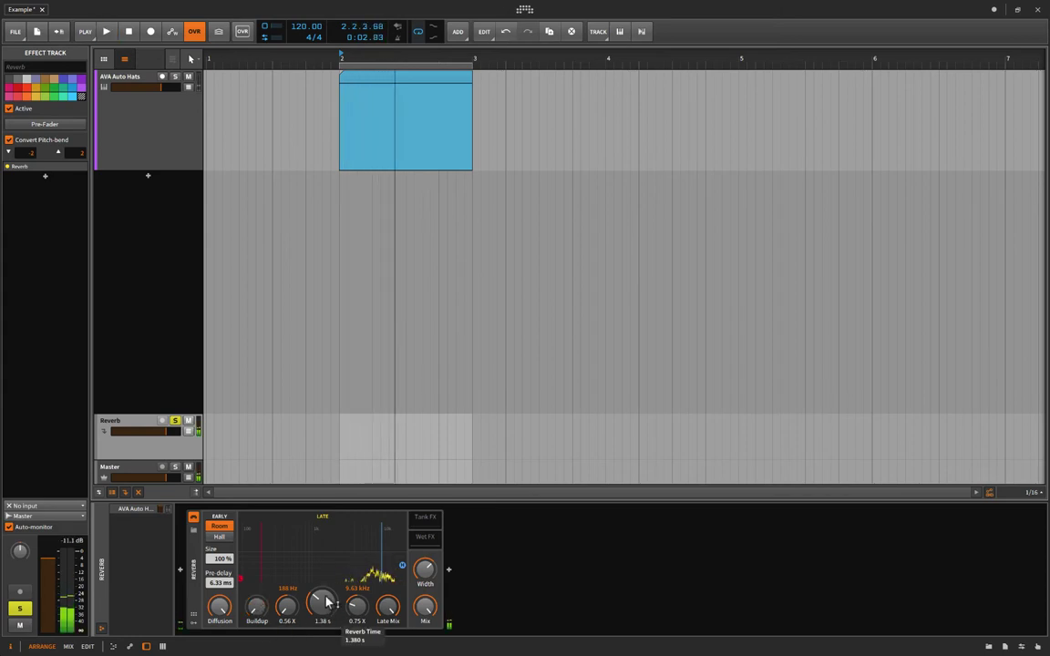
left_click_drag(258, 608, 256, 616)
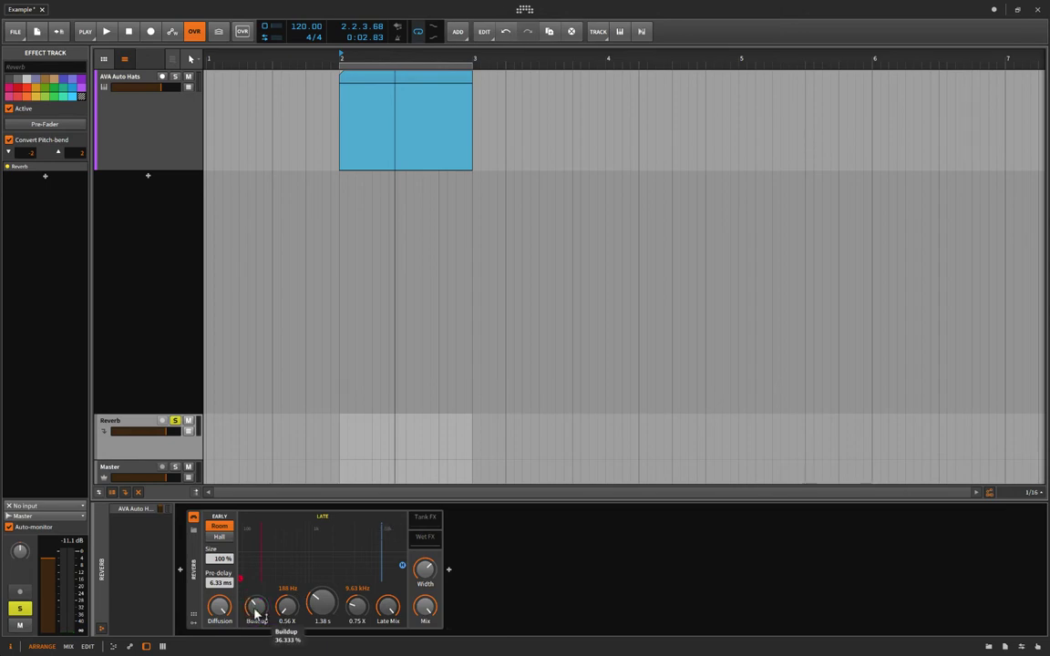
left_click_drag(256, 614, 256, 597)
key("space")
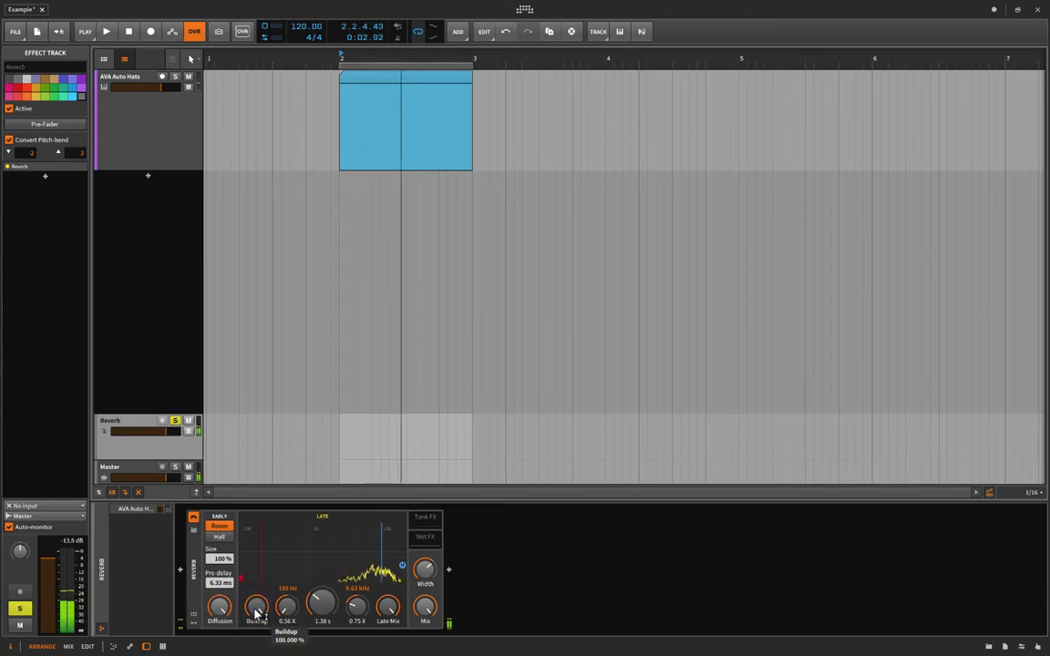
key("space")
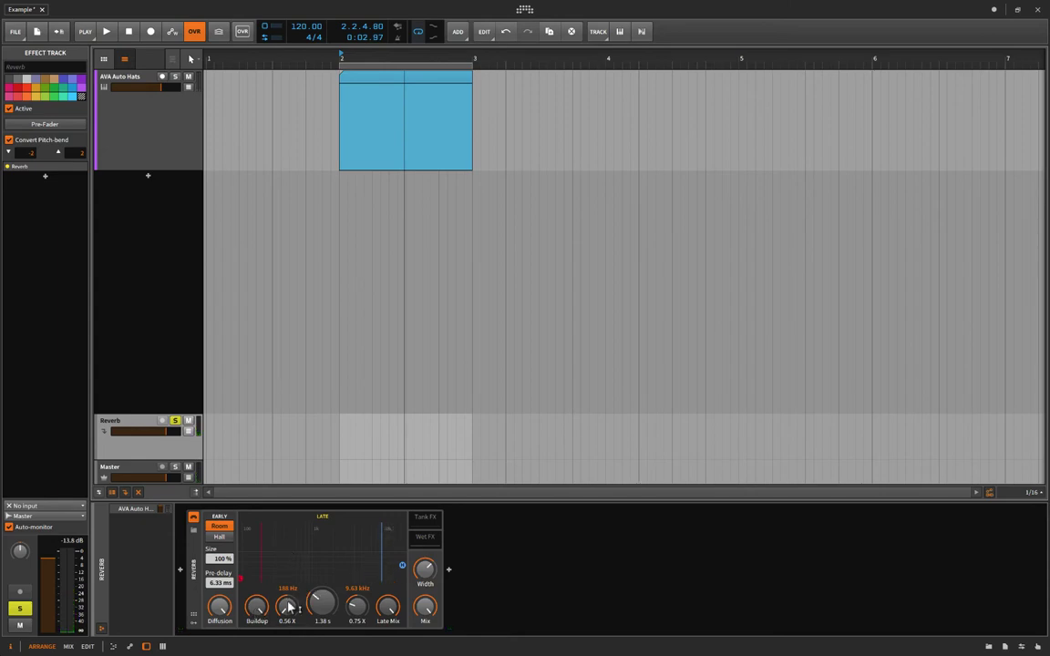
- Audition the full Buildup with a reverb time of 8.07 s, and shorten the time to 1.30 s
mouse_move(314, 607)
left_mouse_down()
mouse_move(314, 597)
mouse_move(316, 614)
left_mouse_up()
key("space")
key("space")
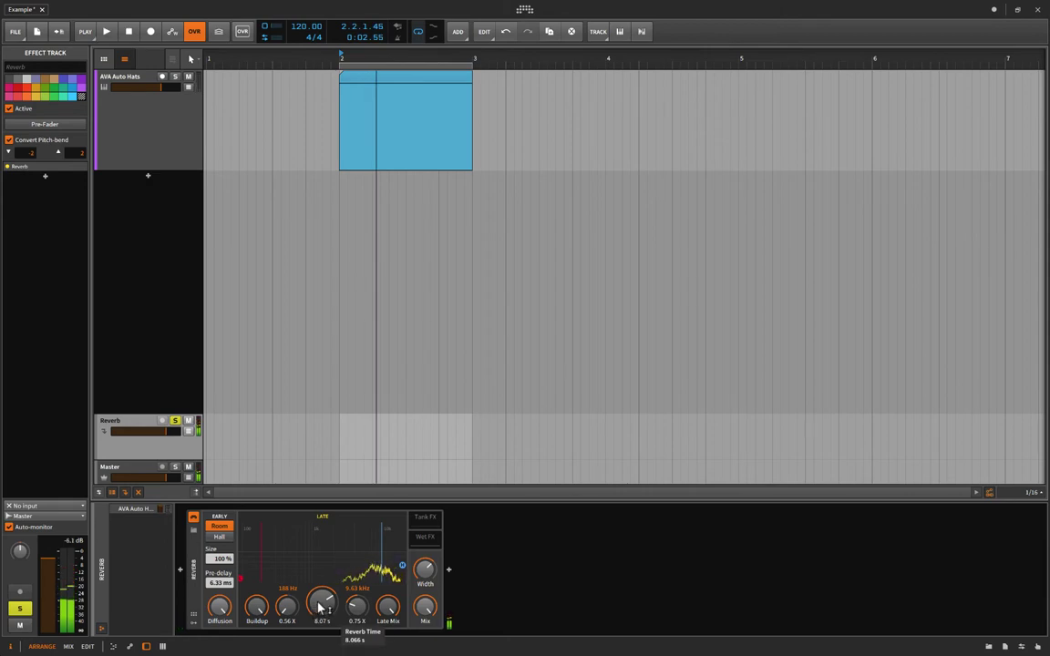
left_click_drag(319, 607, 320, 651)
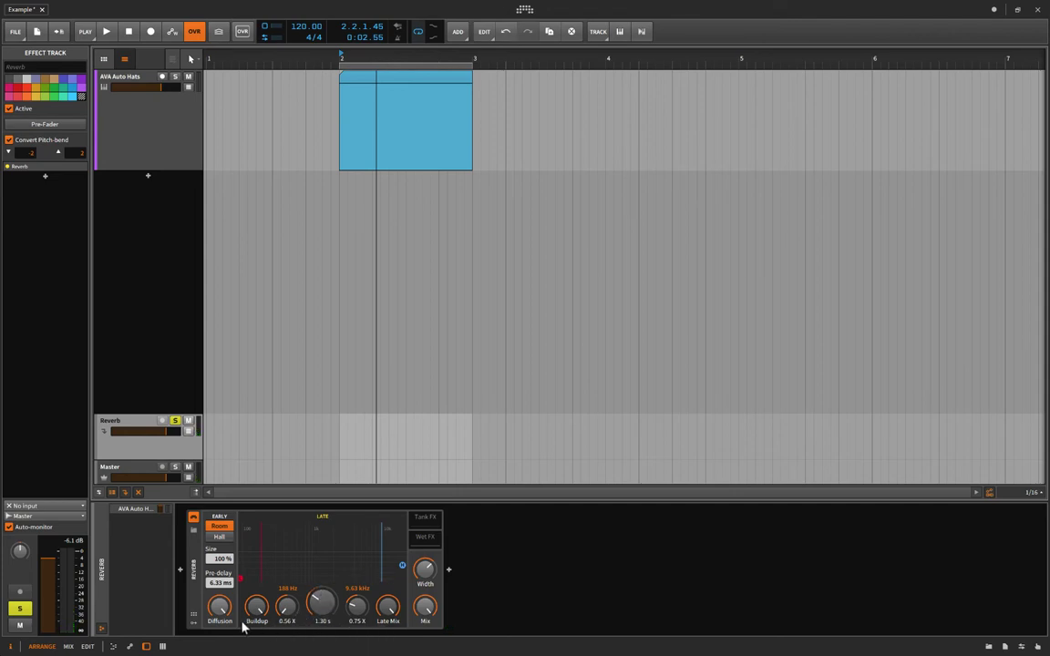
- Lower the Buildup to its minimum and raise both the low and high decay multipliers to 1.78 X
left_click_drag(253, 608, 254, 649)
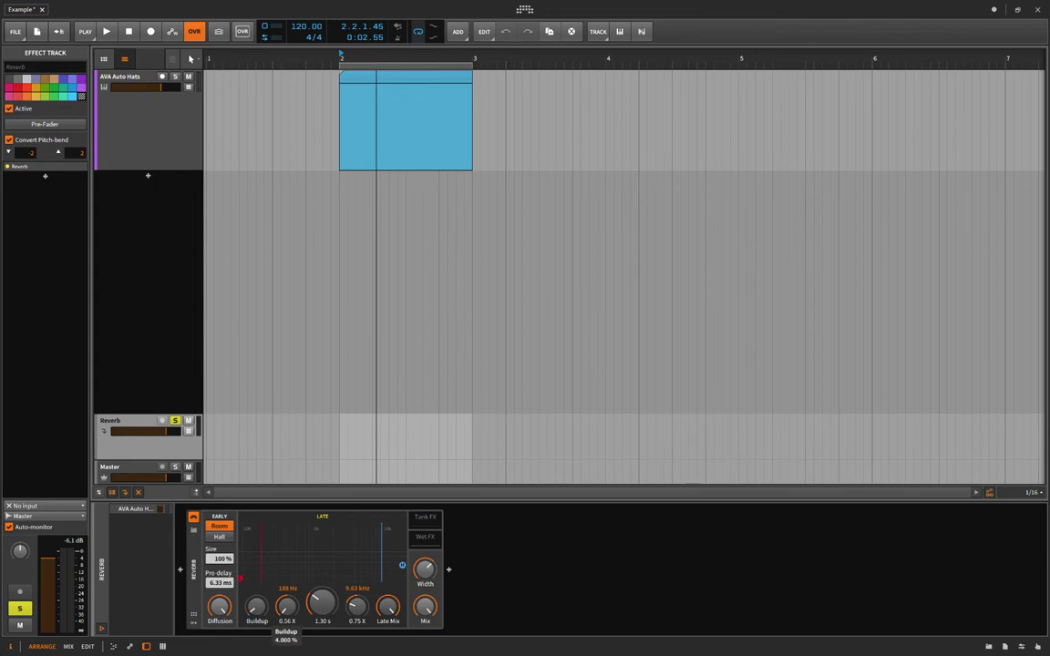
left_click_drag(257, 608, 256, 650)
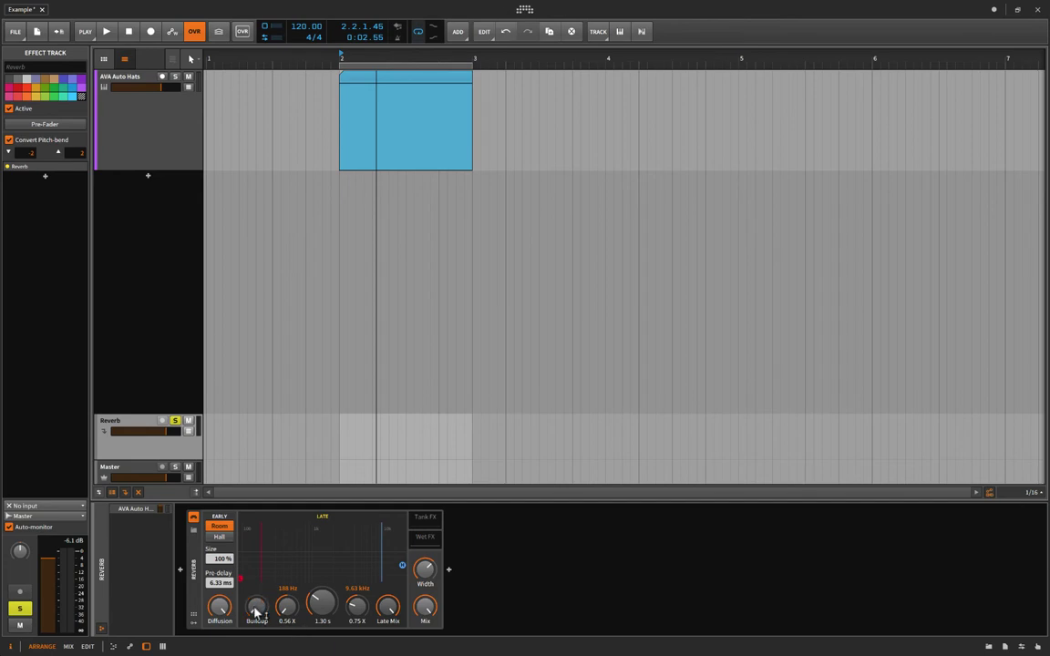
mouse_move(287, 608)
left_mouse_down()
mouse_move(286, 580)
mouse_move(288, 600)
left_mouse_up()
left_click_drag(355, 610, 354, 577)
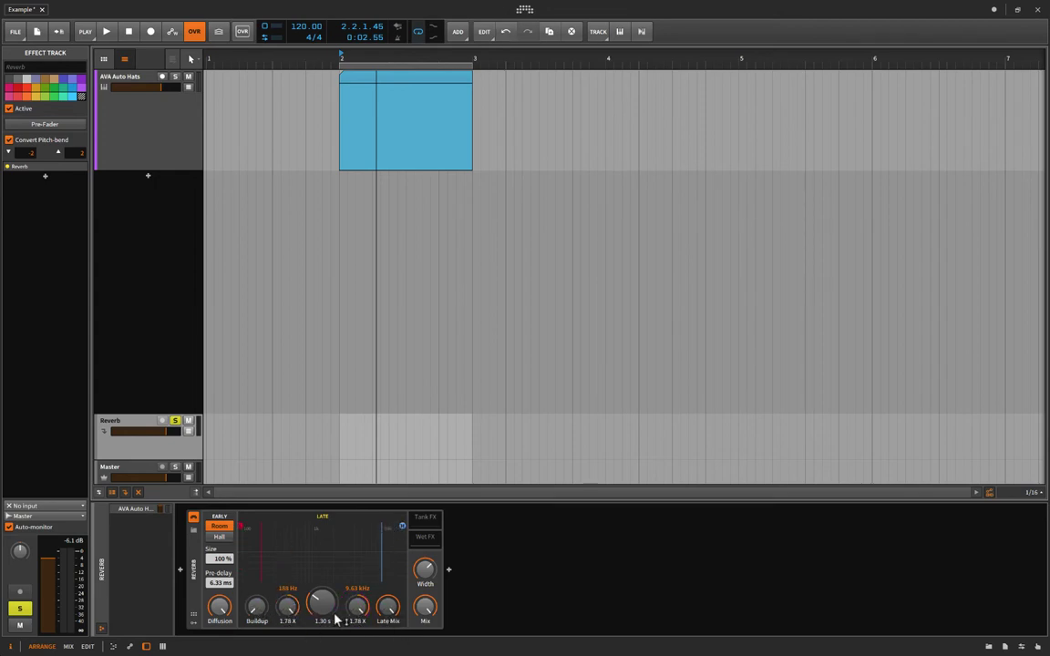
- Lower the Late Mix to its minimum and return it to 100 %
left_click(387, 608)
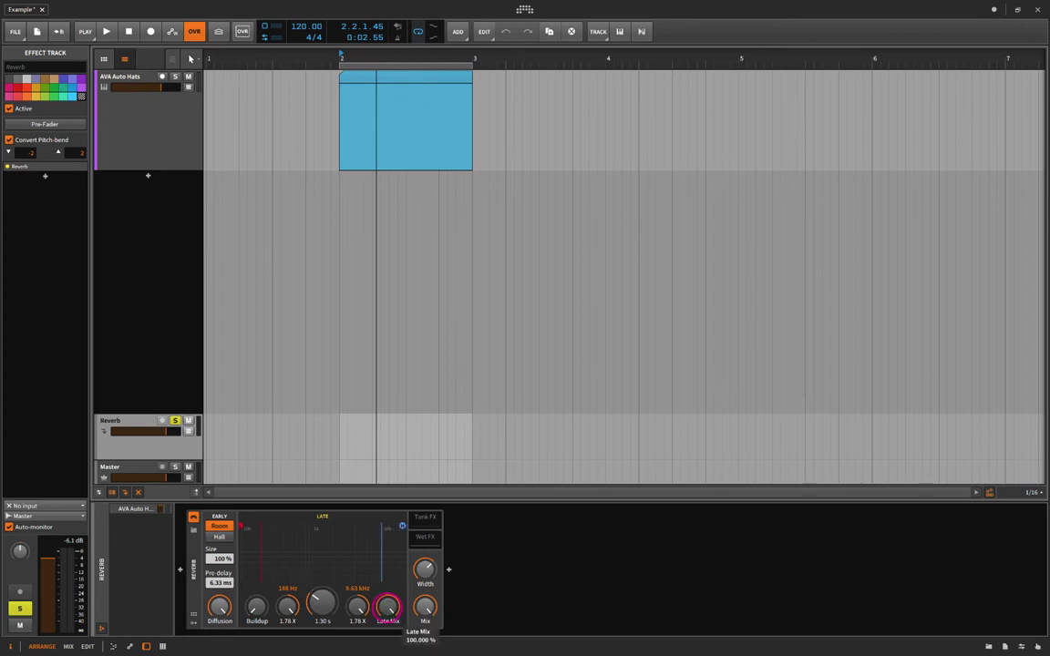
left_click_drag(387, 608, 387, 649)
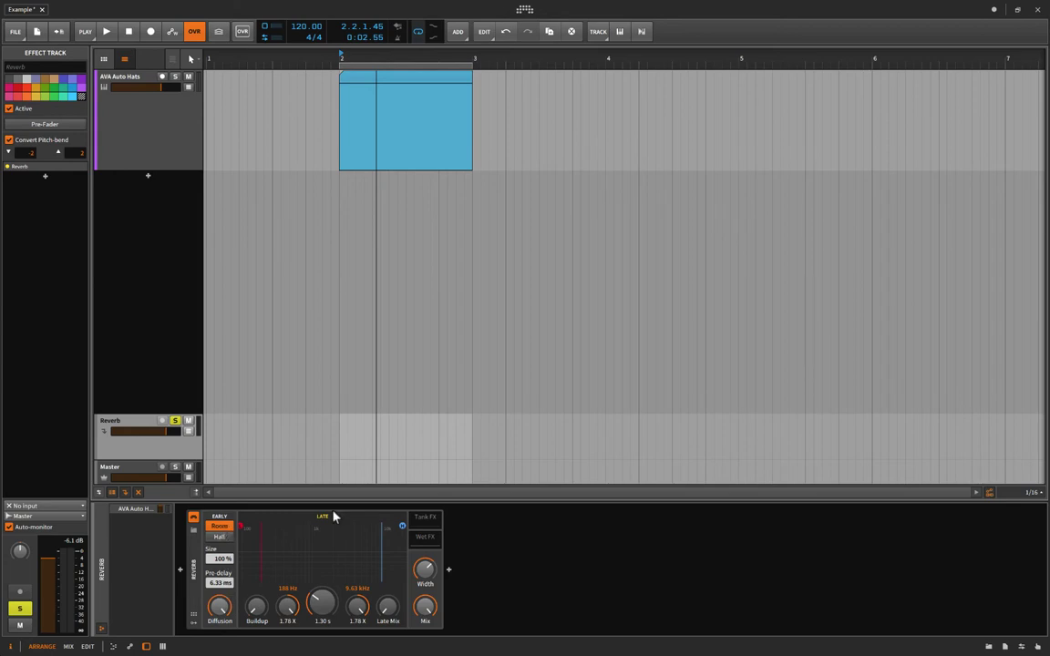
left_click(386, 608)
left_click_drag(384, 609, 383, 529)
- Play the pattern while varying the Buildup and high crossover, ending with the high band around 3.76 kHz at 0.56 X
key("space")
left_click_drag(383, 561, 297, 569)
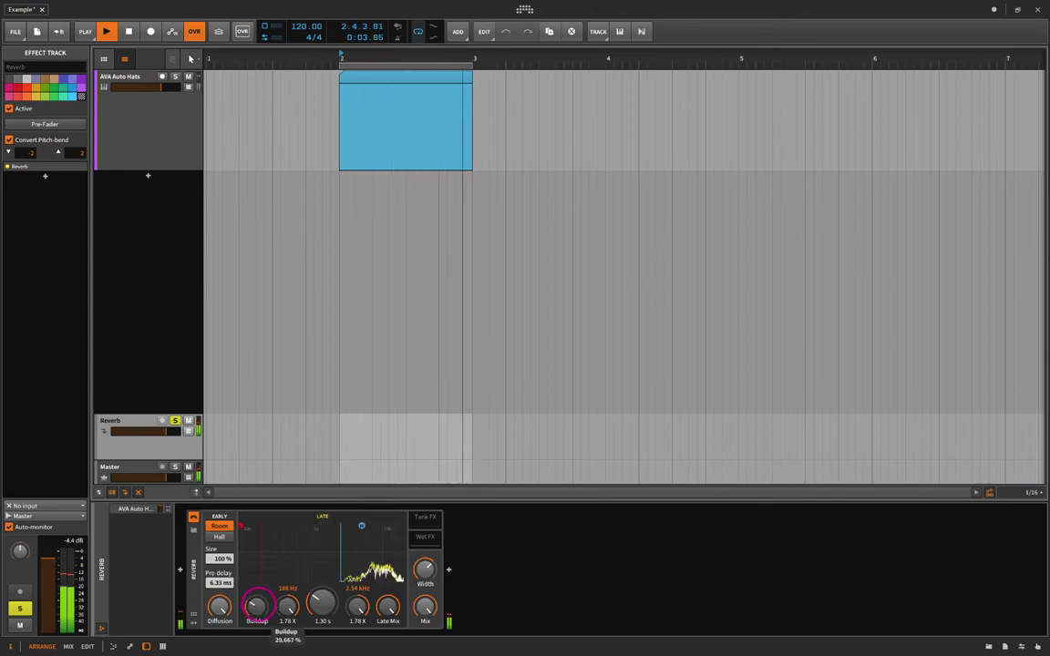
left_click_drag(347, 575, 382, 576)
key("space")
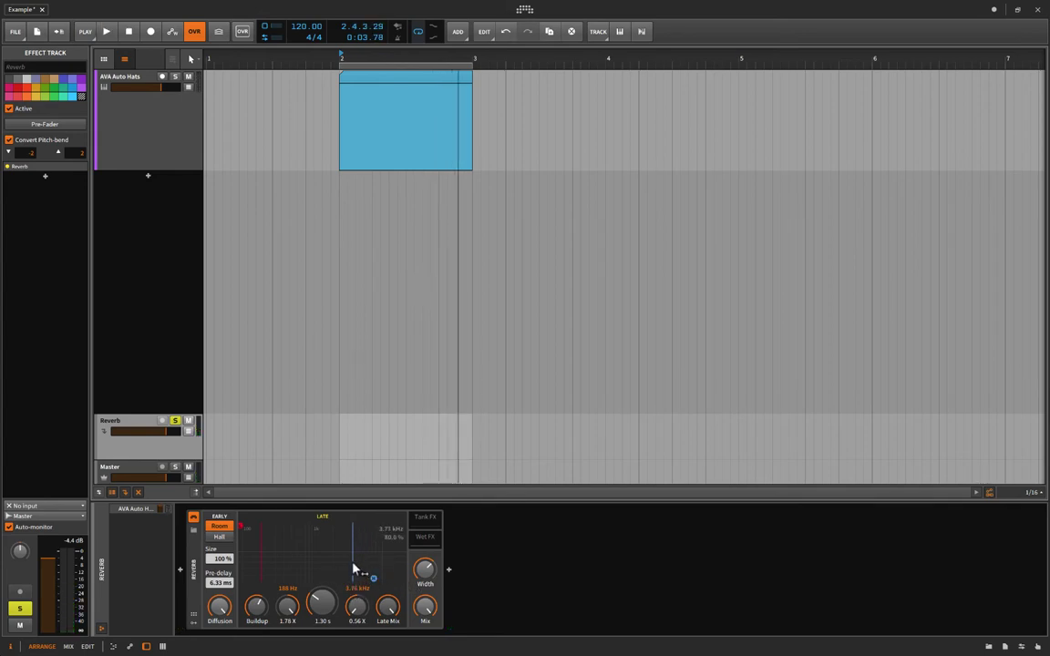
- Set the low crossover to 946 Hz and the high crossover to 3.43 kHz, both at 0.56 X
left_click_drag(361, 610, 358, 578)
left_click_drag(264, 554, 358, 606)
left_click_drag(289, 527, 289, 568)
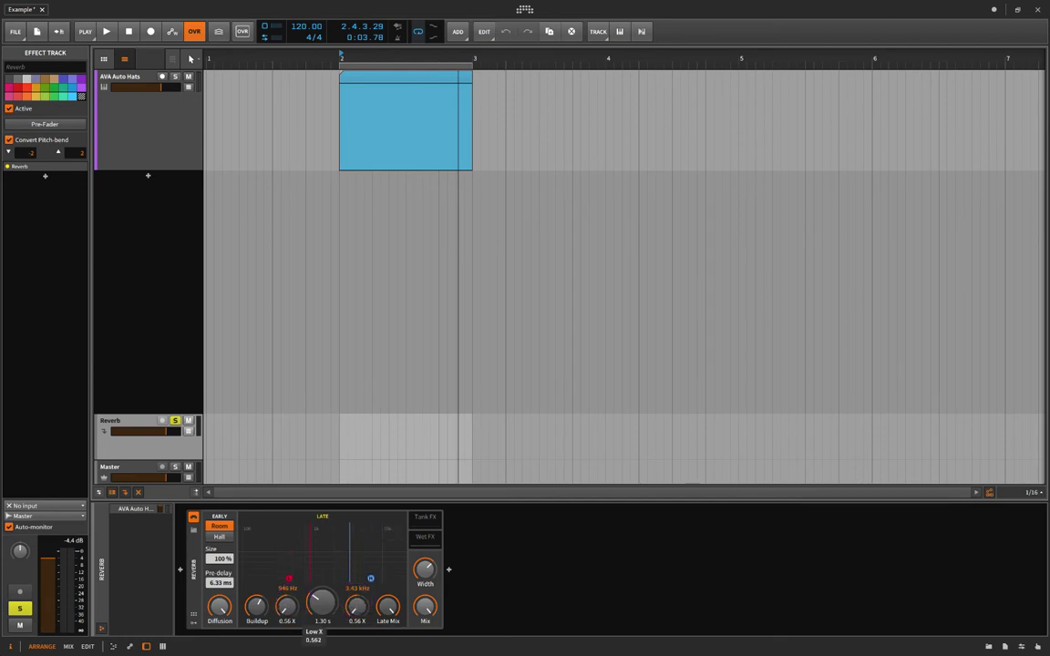
- Raise the low and high decay multipliers to 1.78 X and move the high crossover to 11.0 kHz
left_click(330, 605)
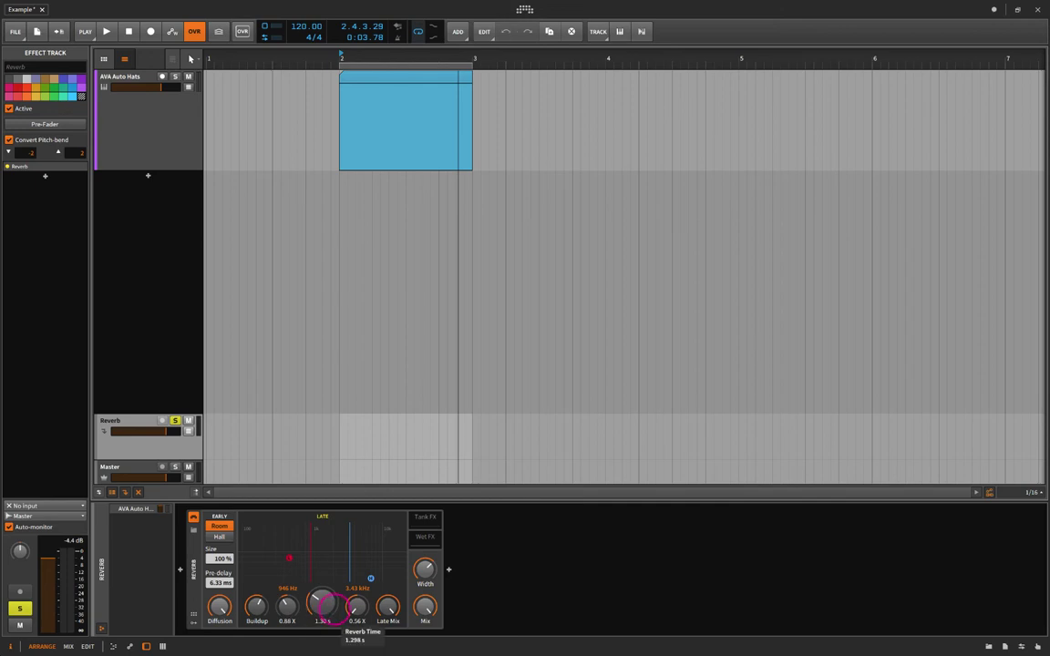
left_click_drag(352, 614, 351, 595)
left_click_drag(287, 608, 287, 597)
left_click_drag(350, 558, 370, 568)
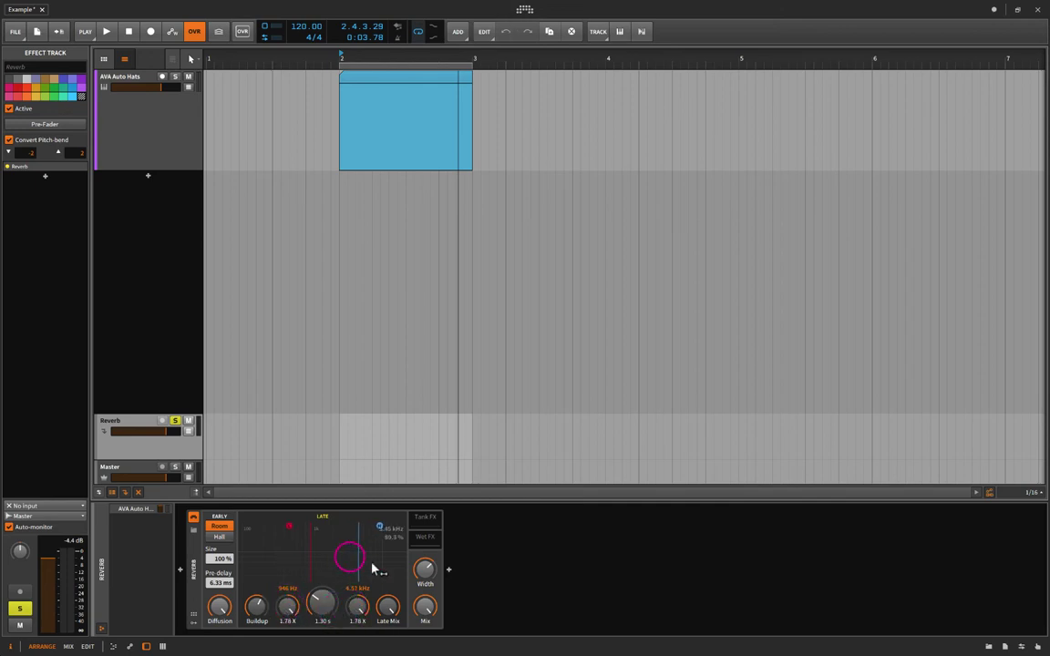
mouse_move(437, 574)
left_mouse_down()
mouse_move(383, 578)
mouse_move(424, 578)
left_mouse_up()
- Raise the Buildup to maximum and the reverb time to 2.75 s, and start playback
left_click(260, 611)
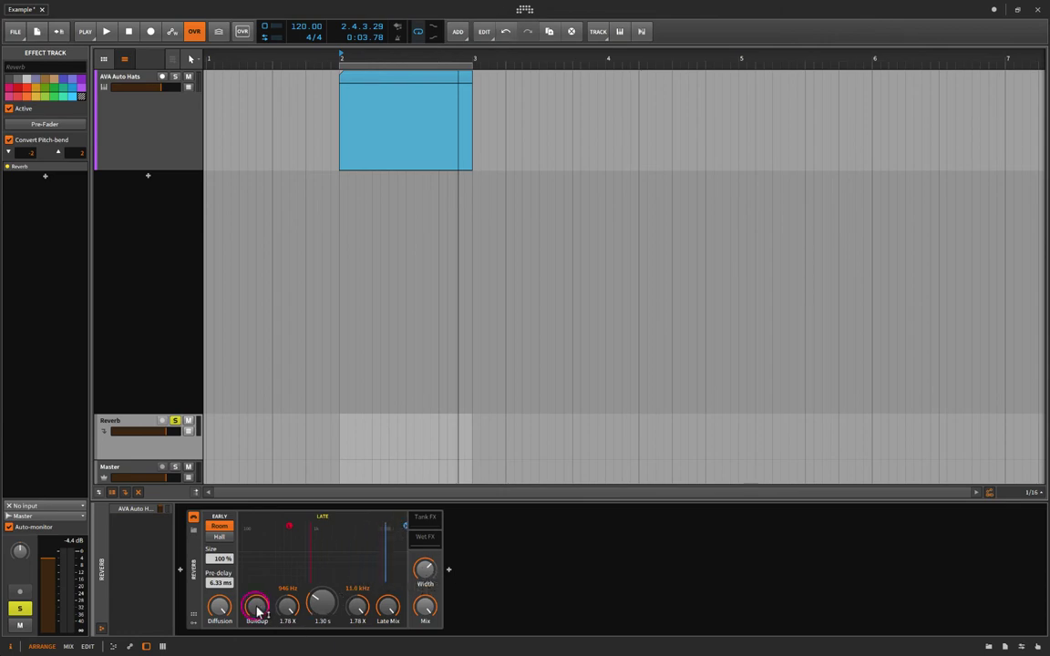
left_click_drag(310, 607, 311, 605)
key("space")
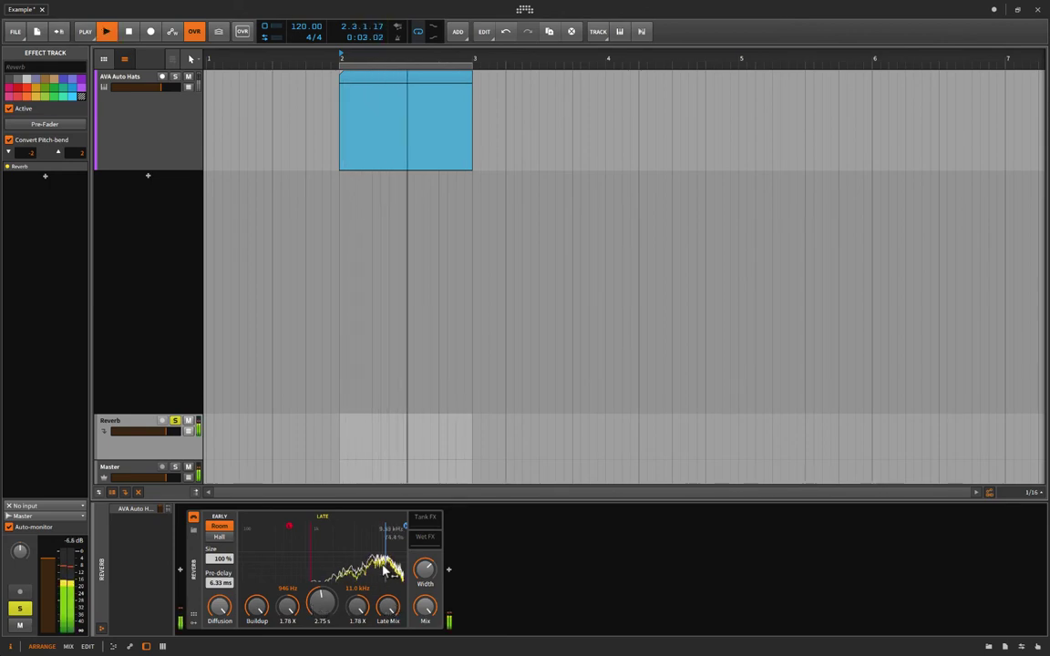
- Lower the high crossover to 2.07 kHz and the reverb time to 940 ms during playback, and stop the transport
left_click_drag(416, 563, 279, 558)
left_click_drag(321, 600, 321, 634)
mouse_move(332, 579)
left_mouse_down()
mouse_move(376, 567)
mouse_move(338, 580)
mouse_move(453, 591)
mouse_move(361, 592)
mouse_move(333, 568)
left_mouse_up()
key("space")
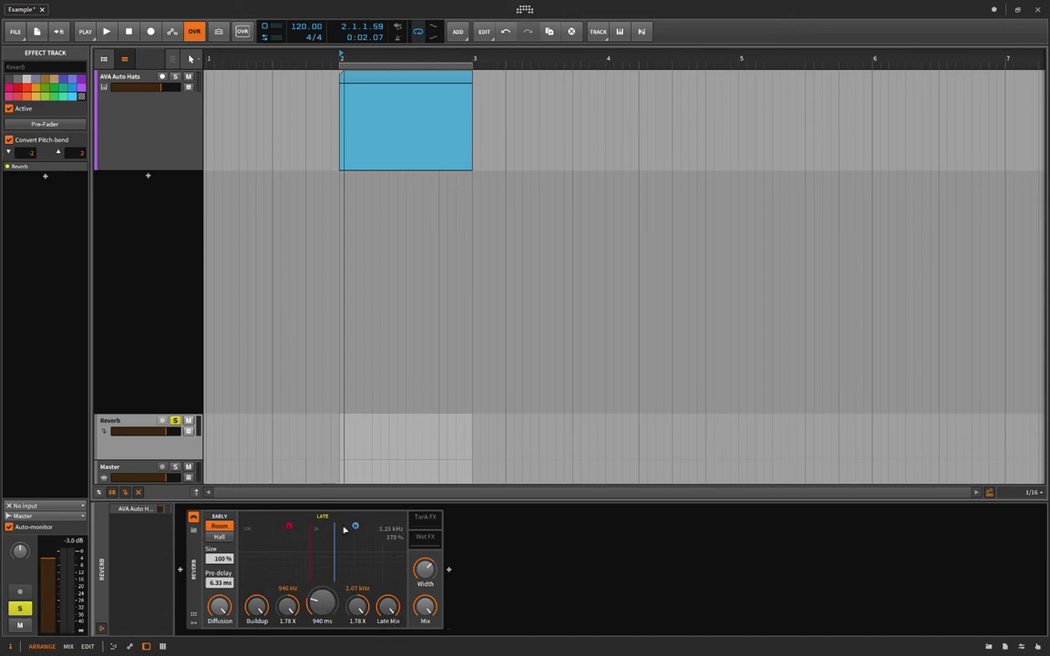
- Shorten the reverb time to 612 ms
left_click_drag(319, 603, 319, 629)
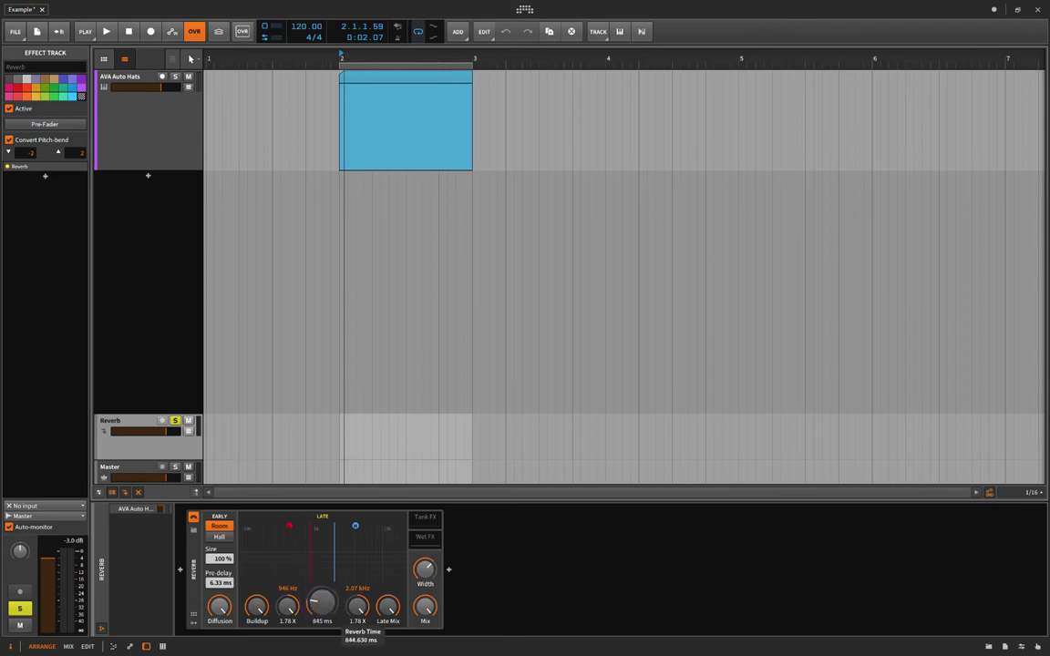
mouse_move(322, 603)
left_mouse_down()
mouse_move(320, 615)
mouse_move(319, 570)
mouse_move(322, 584)
left_mouse_up()
left_click_drag(322, 604, 320, 610)
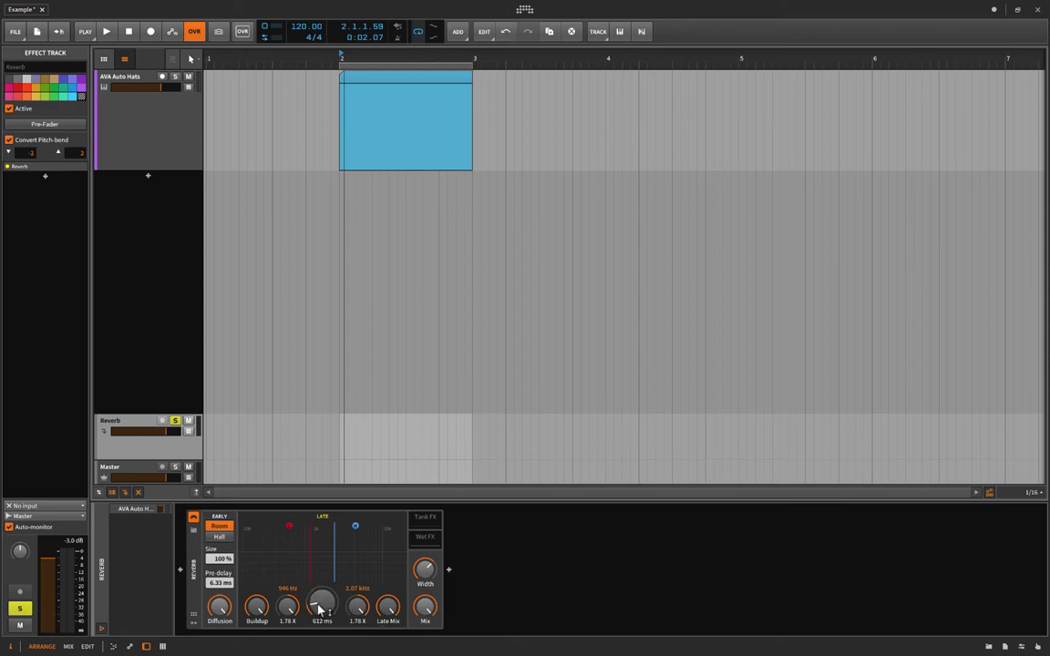
- Sweep the Buildup up to 99 % and back down
left_click(258, 607)
left_click_drag(259, 609, 259, 547)
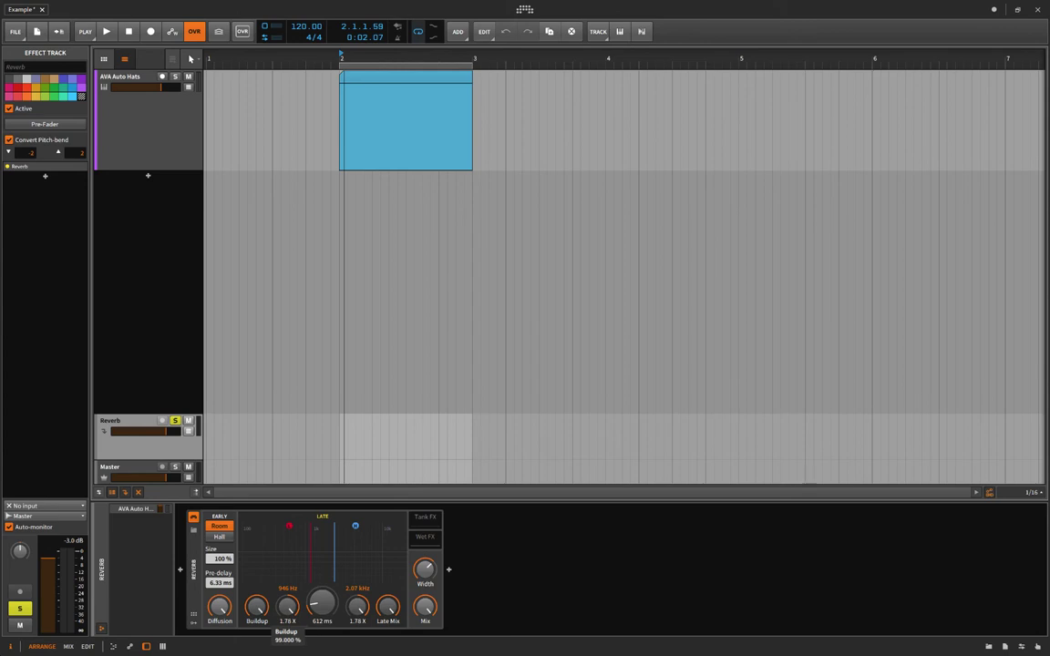
left_click_drag(259, 609, 259, 645)
- Set the Buildup above halfway, with the low crossover at 883 Hz and the high crossover at 3.27 kHz and 1.78 X
mouse_move(257, 609)
left_mouse_down()
mouse_move(297, 593)
mouse_move(292, 569)
mouse_move(421, 568)
left_mouse_up()
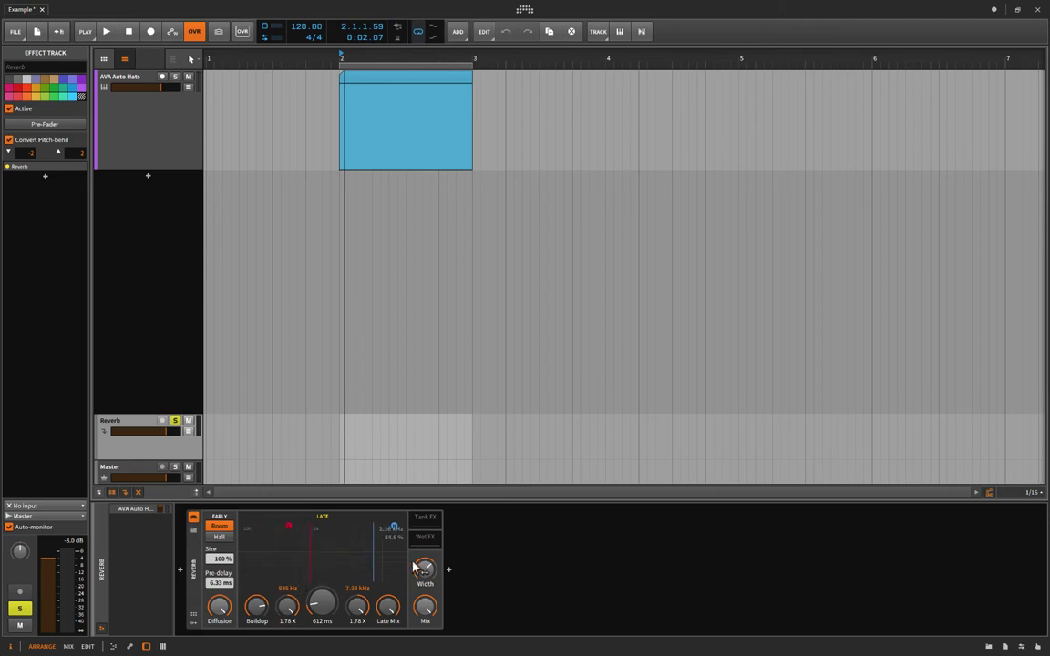
left_click_drag(305, 563, 305, 566)
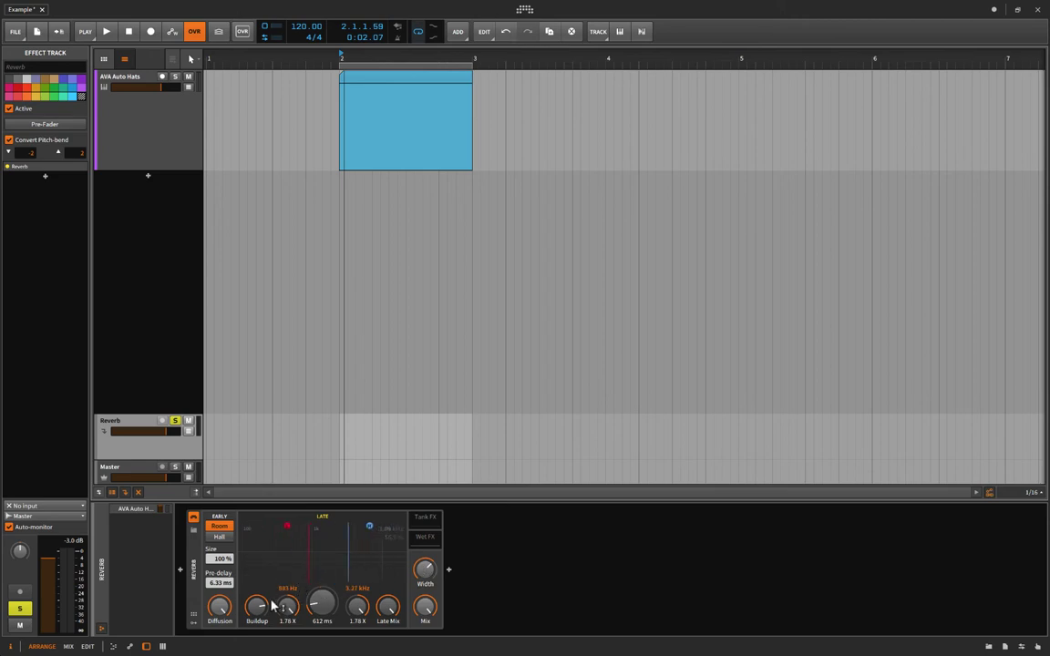
left_click_drag(363, 613, 363, 649)
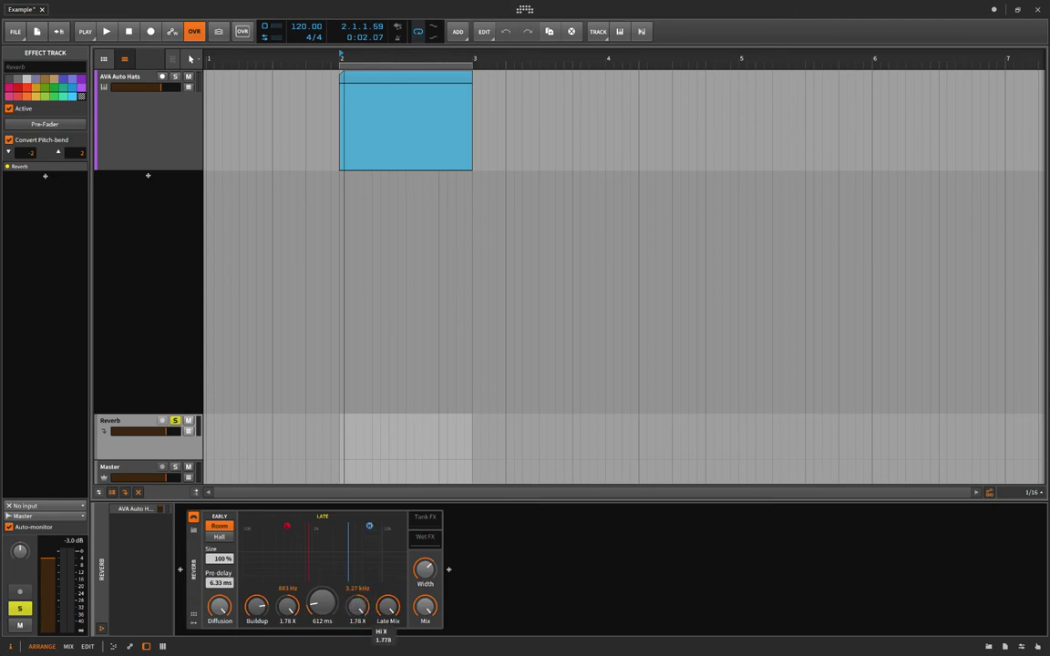
left_click_drag(361, 649, 361, 612)
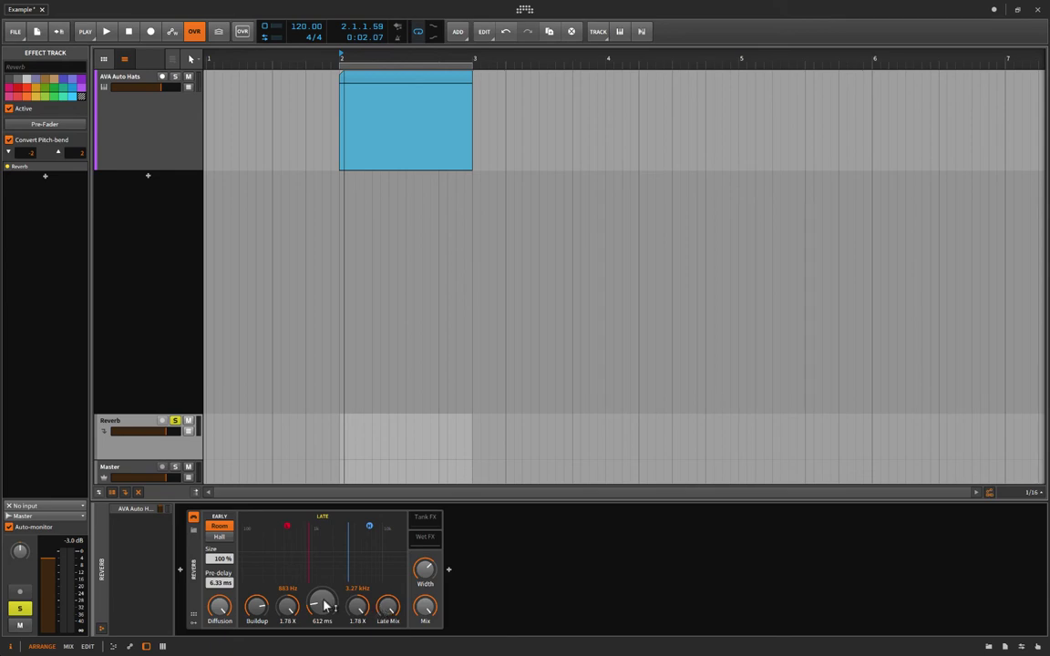
- Lower the Late Mix below its maximum
left_click_drag(387, 611, 386, 610)
double_click(385, 616)
left_click_drag(389, 611, 388, 611)
- Insert Bitwig's Treemonster into the Reverb's Tank FX chain and lower its Threshold, leaving the Tank FX chain when finished
left_click(428, 518)
left_click(449, 570)
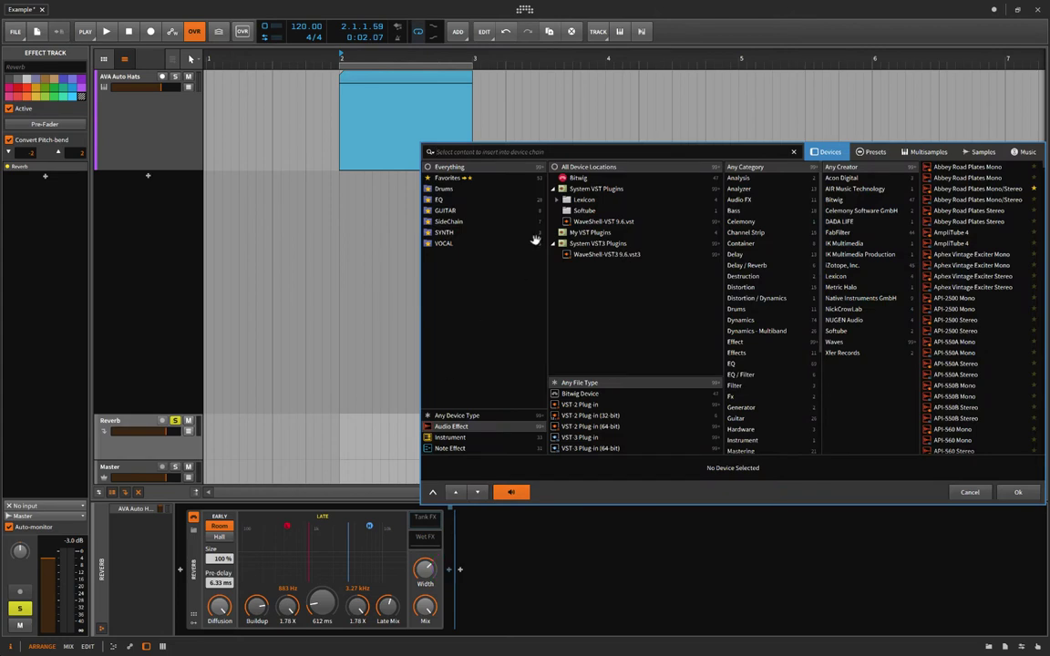
left_click(578, 177)
scroll(948, 364, "down", 5)
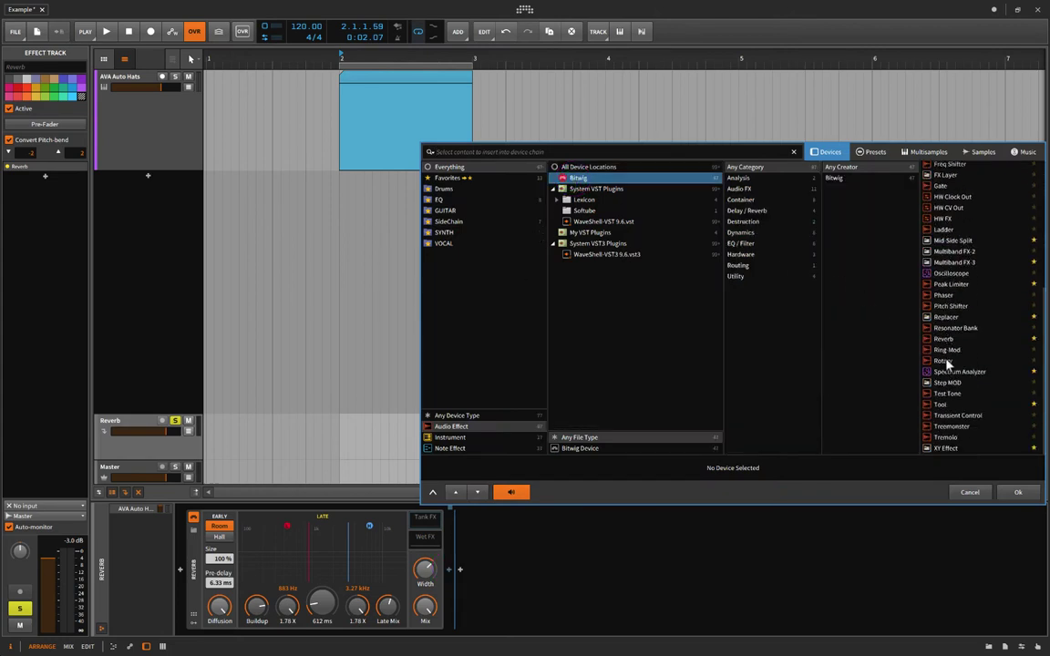
left_click(952, 424)
left_click(1012, 491)
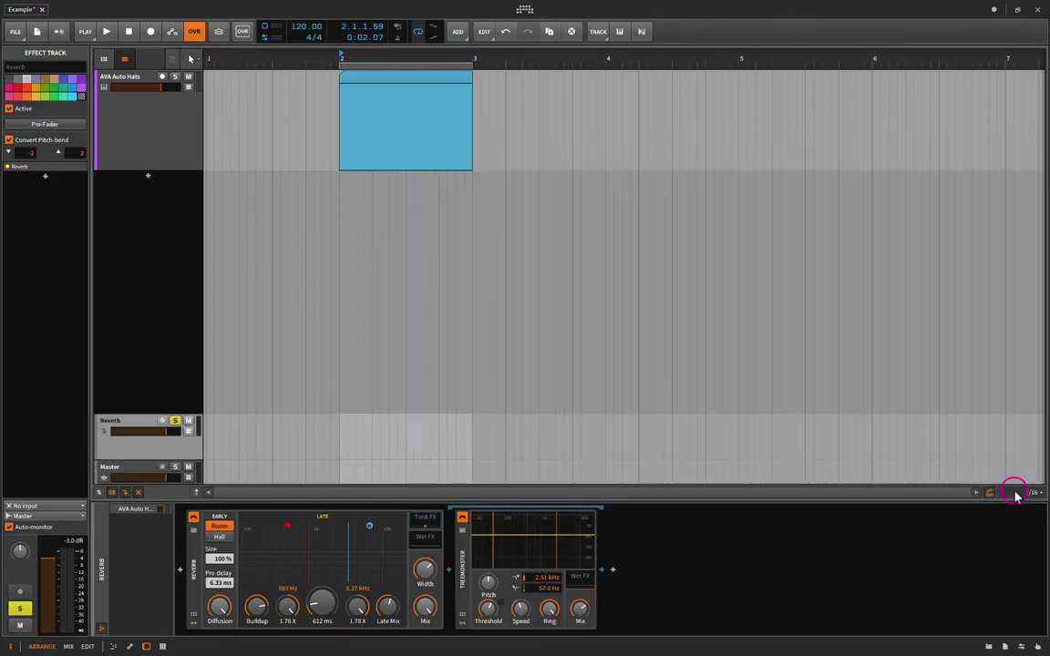
left_click_drag(488, 610, 488, 646)
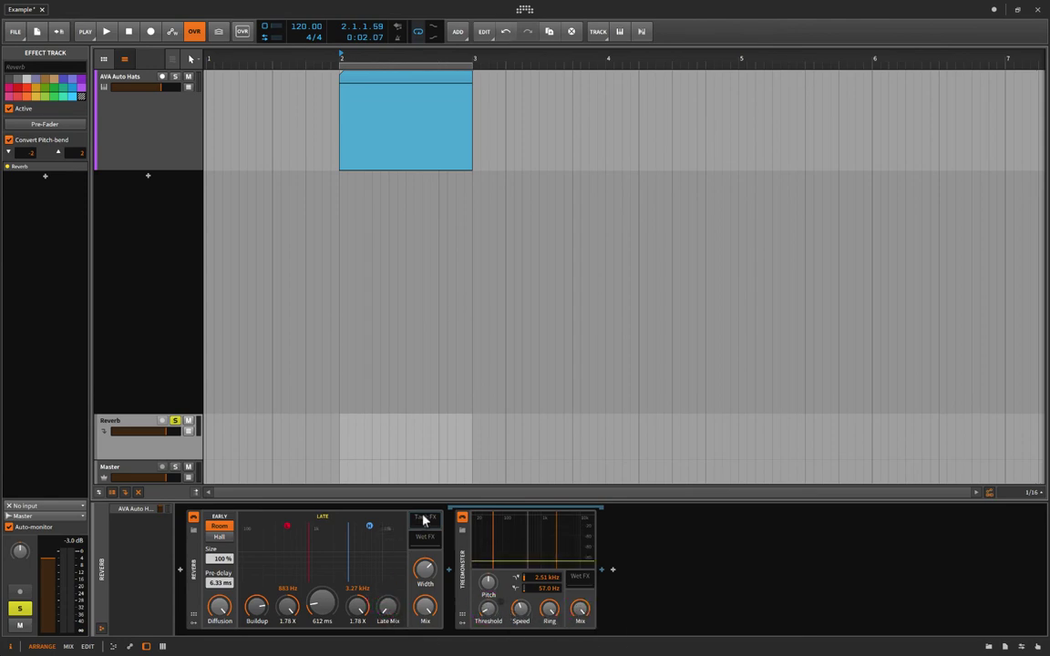
left_click(426, 536)
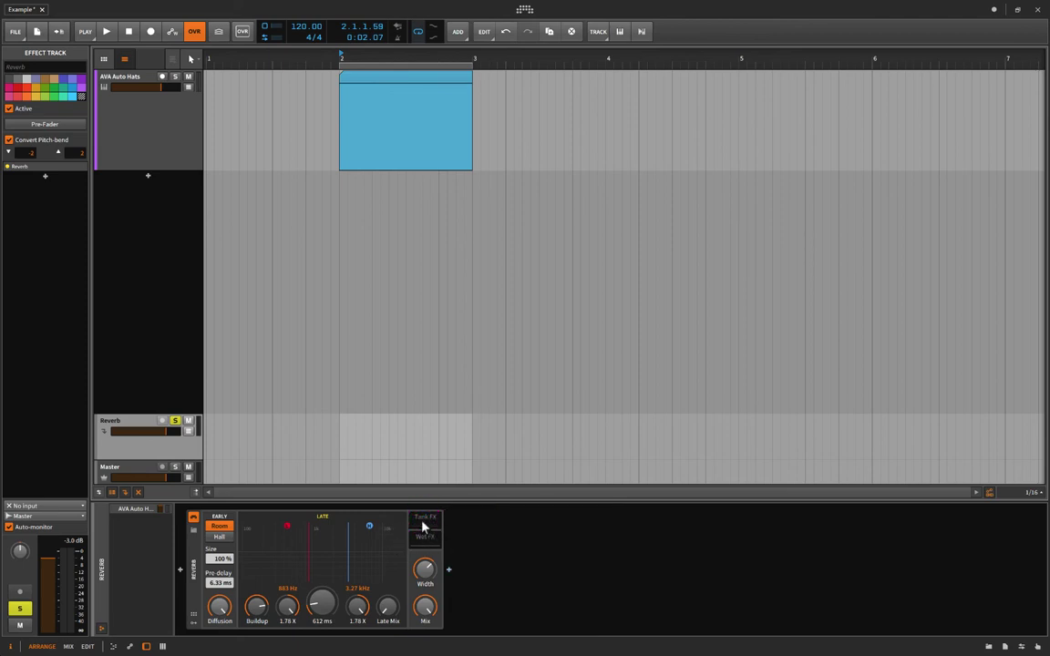
- Audition the hi-hats through the Treemonster in the Reverb's Tank FX chain while varying the Late Mix
mouse_move(386, 608)
left_mouse_down()
mouse_move(387, 562)
mouse_move(388, 612)
left_mouse_up()
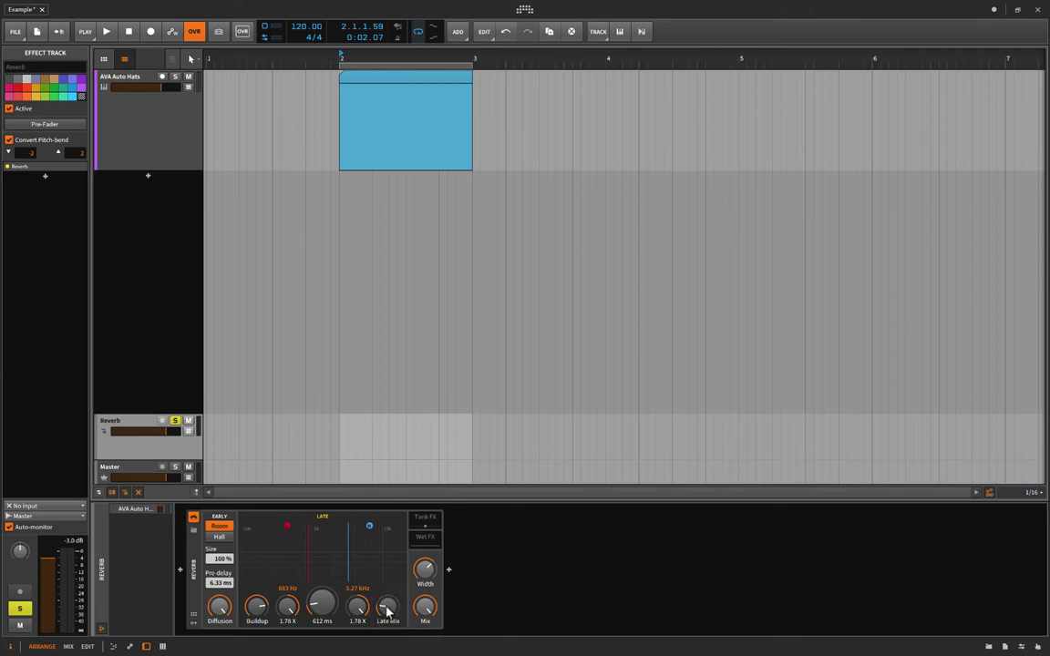
left_click(425, 520)
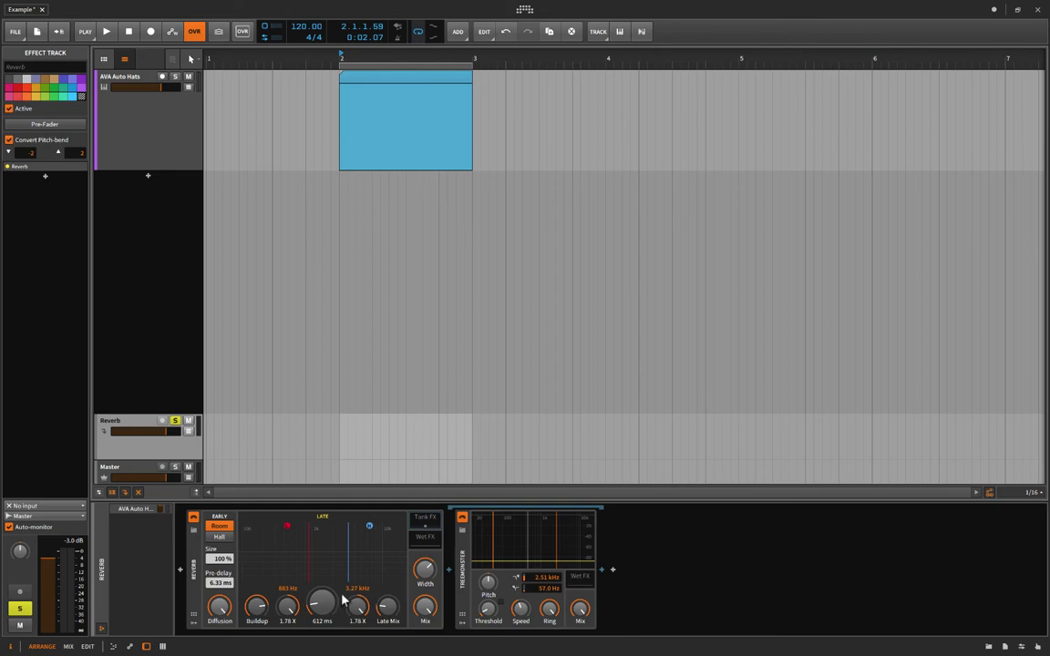
key("space")
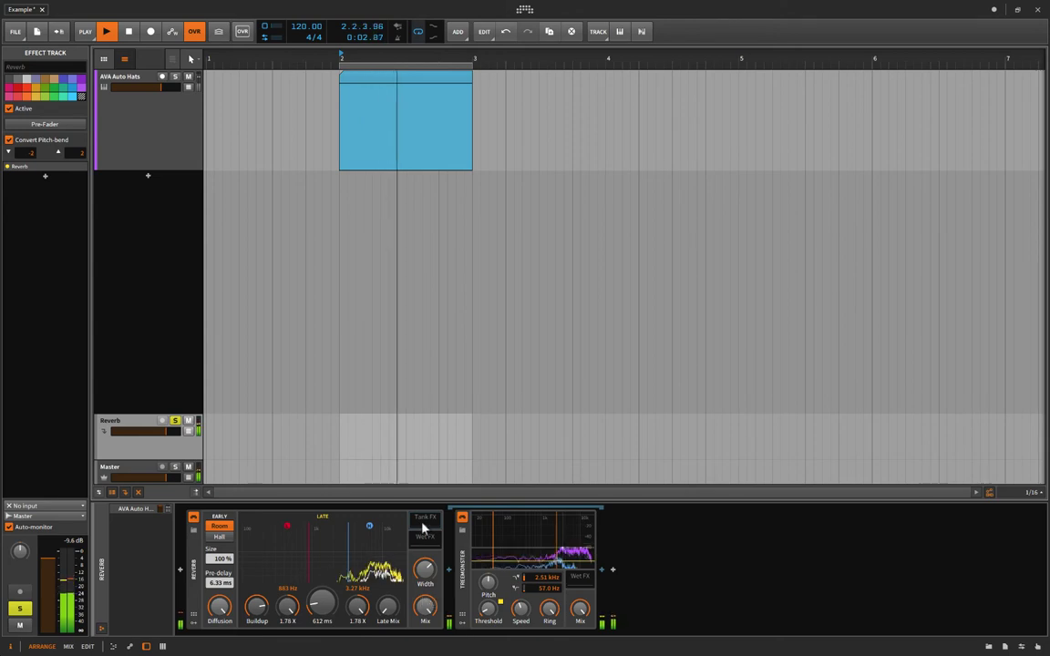
left_click_drag(399, 608, 390, 655)
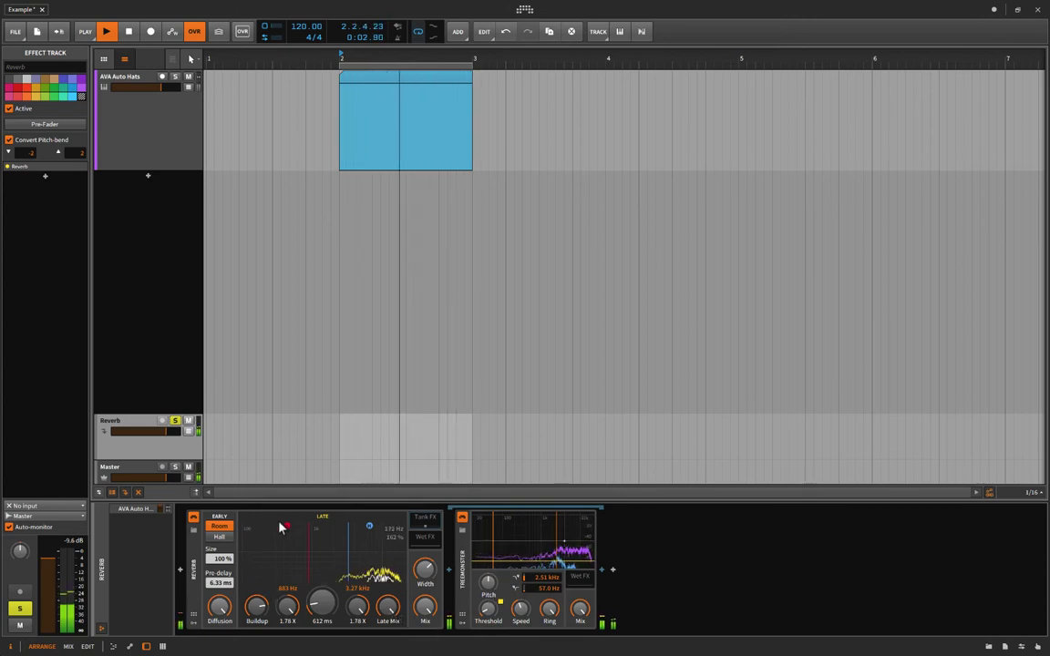
- Compare the sound with Treemonster on and off during playback, leaving it disabled and playback stopped
left_click(463, 518)
left_click(463, 518)
left_click(464, 518)
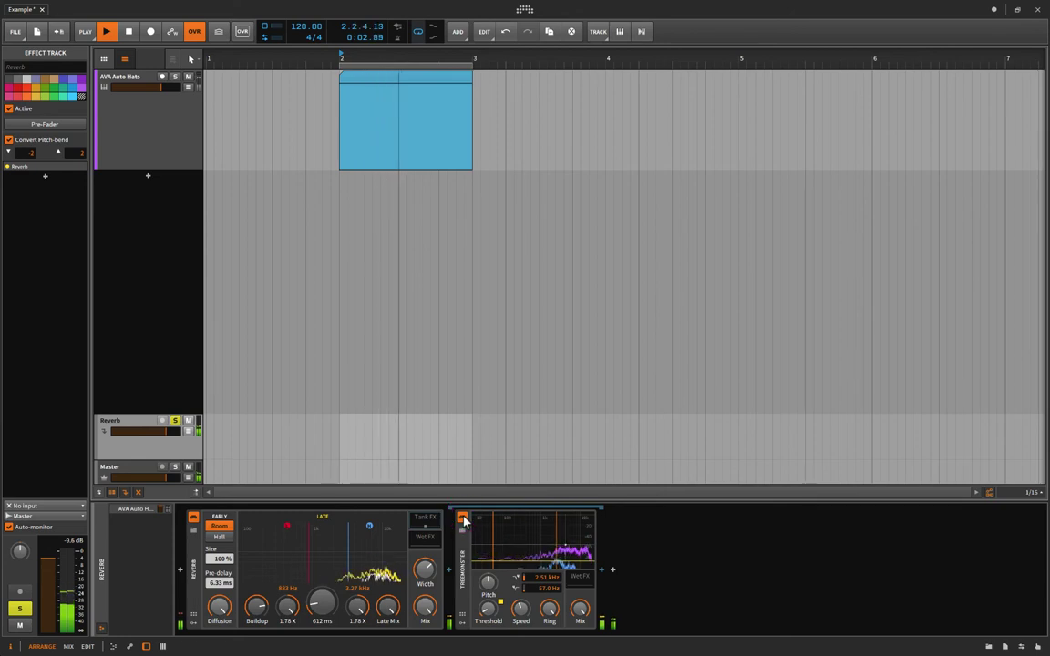
left_click(463, 518)
left_click(463, 517)
left_click(463, 518)
key("space")
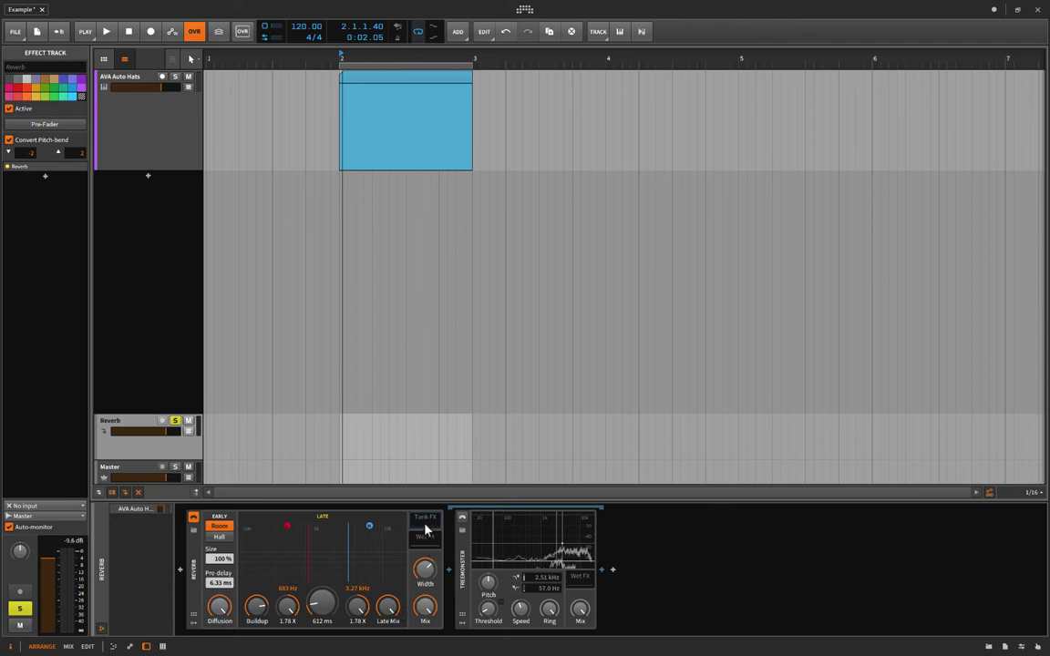
- Delete the Treemonster from the Reverb's Tank FX chain and readjust the Late Mix
left_click(427, 521)
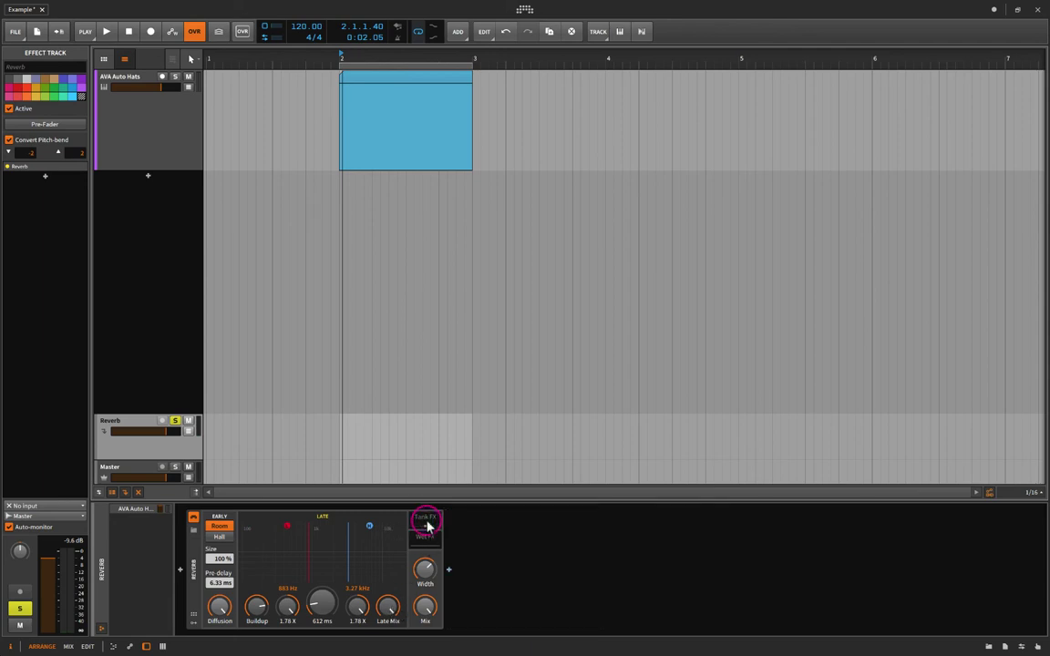
left_click(427, 522)
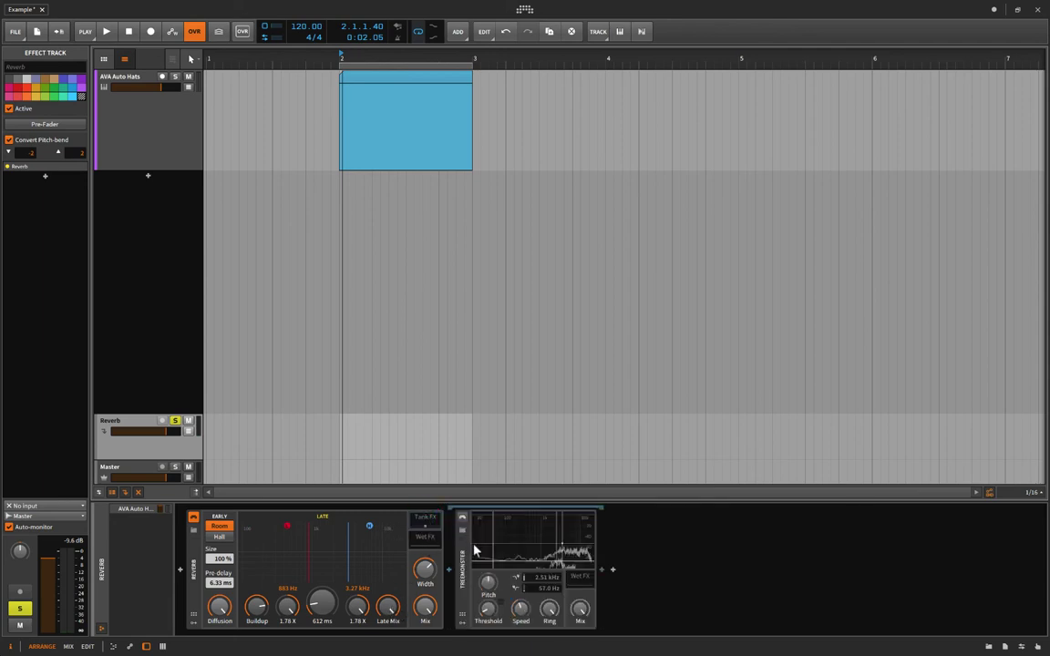
left_click(464, 550)
key("Delete")
left_click_drag(387, 608, 387, 651)
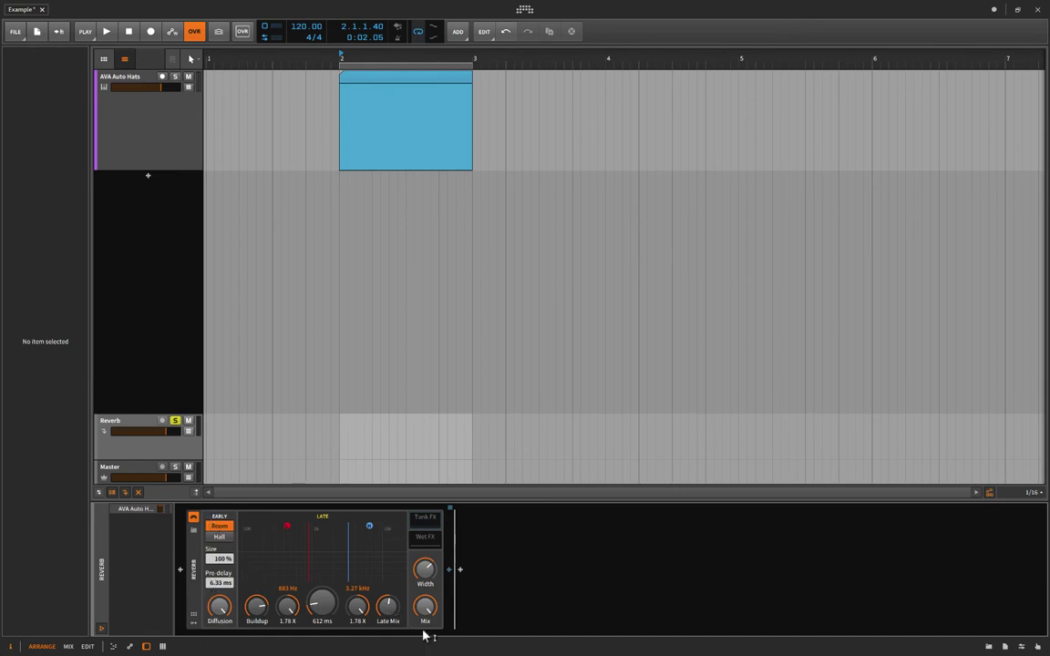
- Insert Bitwig's Chorus into the Reverb's Tank FX chain
left_click(449, 572)
left_click(580, 179)
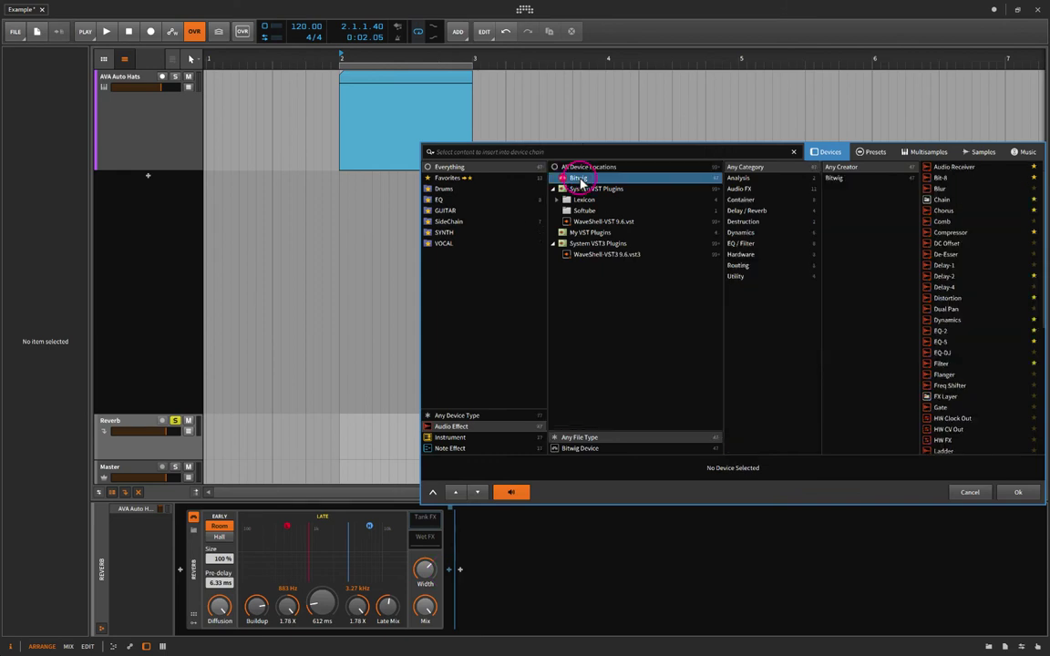
left_click(948, 211)
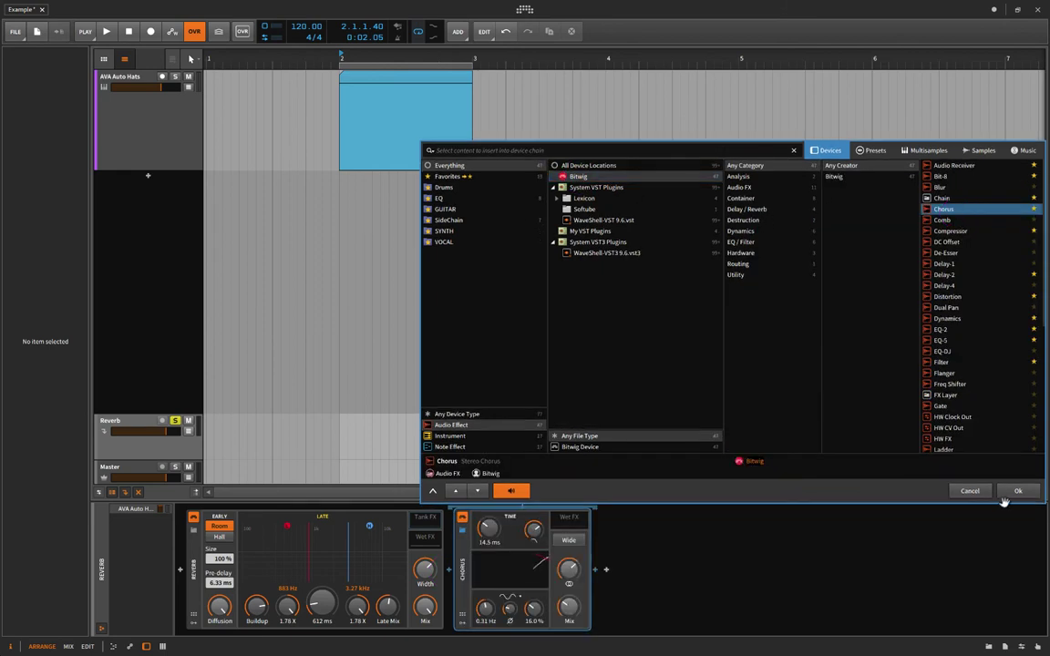
left_click(1016, 493)
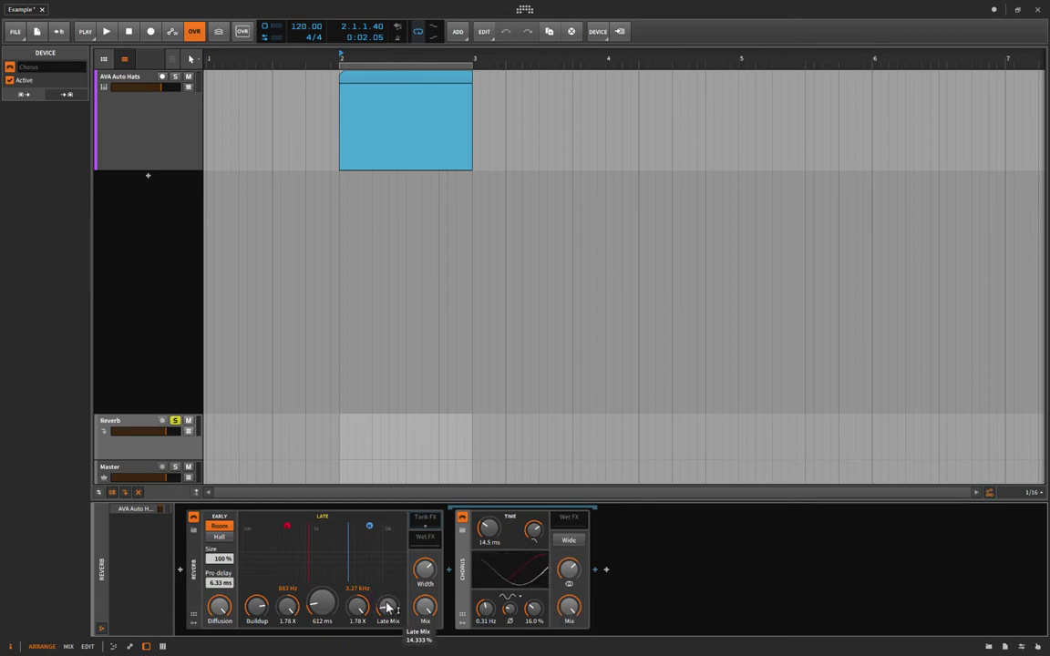
- Audition the Chorus while sweeping the Late Mix, with the AVA Auto Hats track soloed too
key("space")
left_click_drag(388, 609, 389, 562)
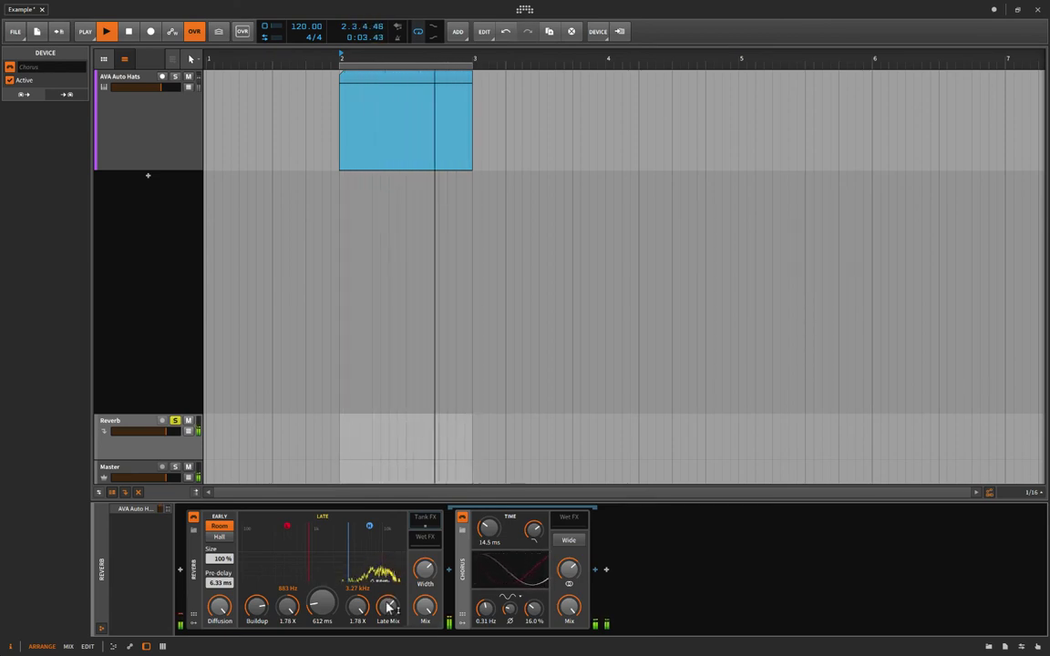
left_click(175, 76)
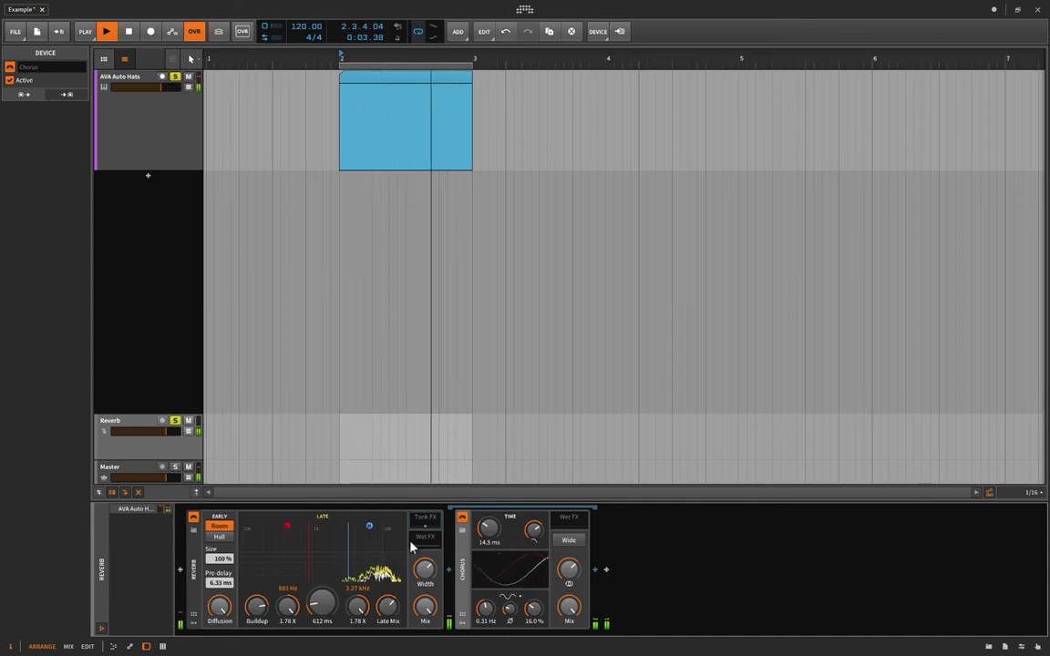
left_click_drag(388, 608, 392, 617)
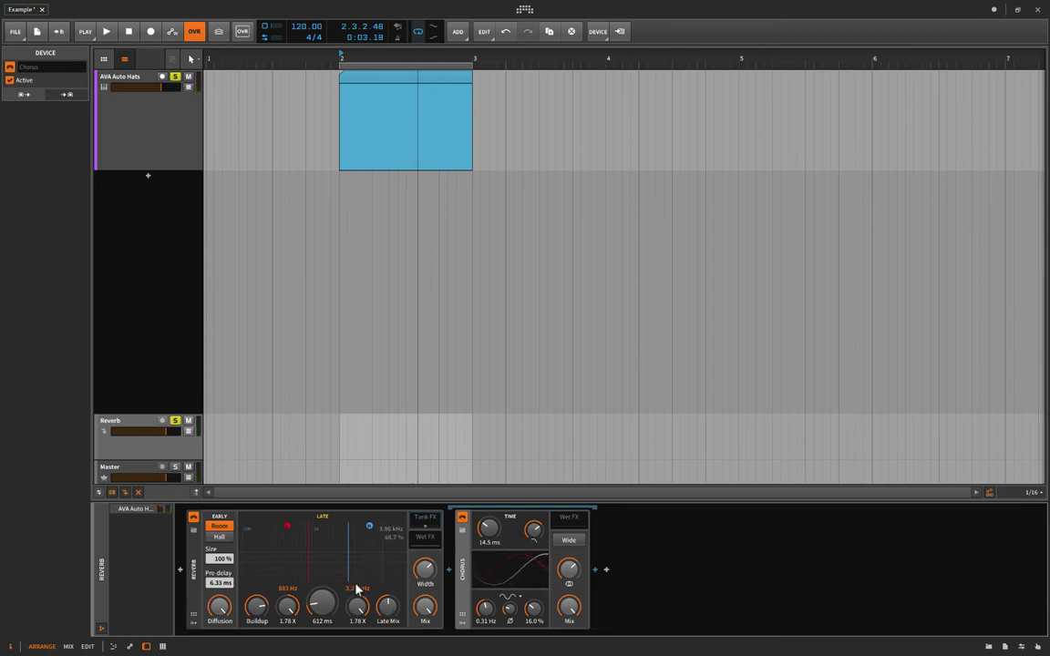
- Delete the Chorus from the Tank FX chain and raise the Late Mix well above halfway
left_click(456, 563)
key("Delete")
left_click_drag(385, 611, 386, 538)
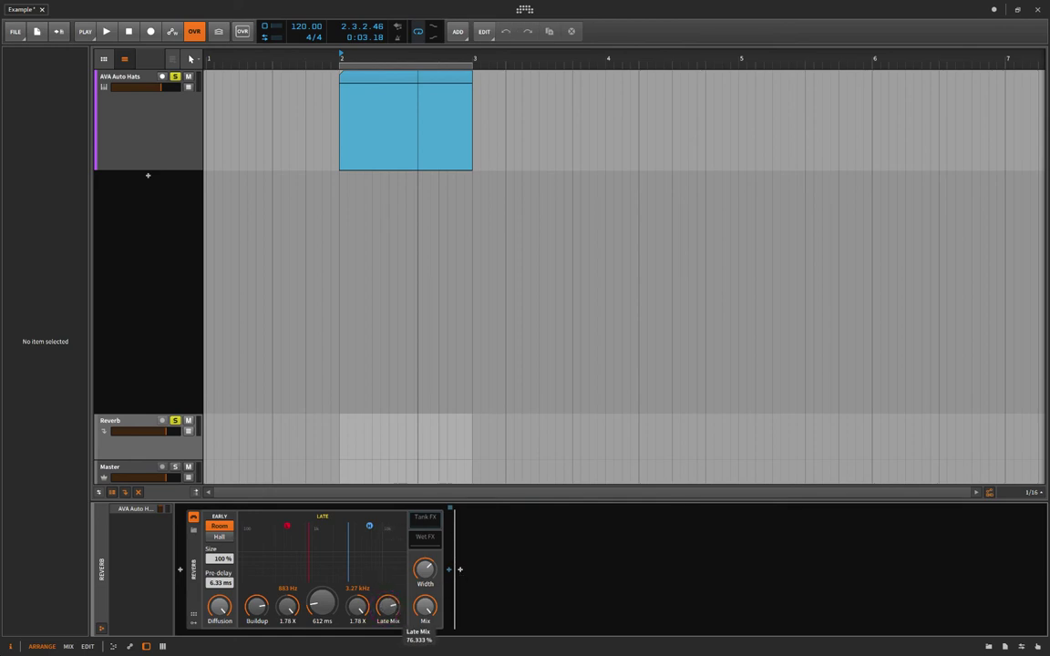
left_click_drag(386, 572, 386, 580)
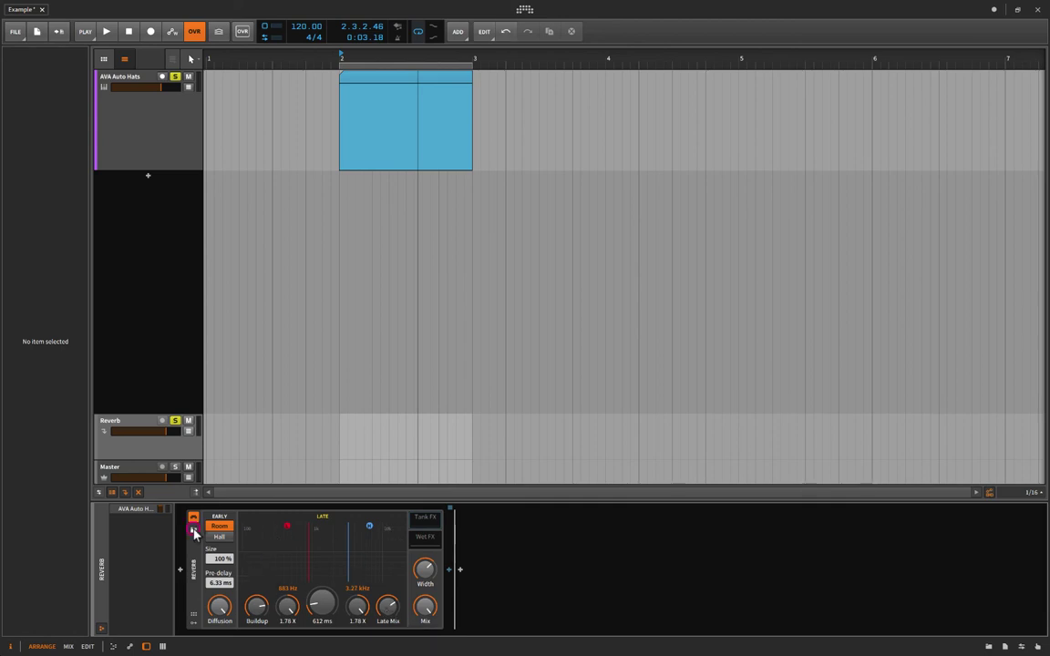
- Preview Reverb presets such as Room In Charlotenburg, Inna Tank, Dark Room In Spandau and Amphitheatre, and cancel without loading one
left_click(193, 531)
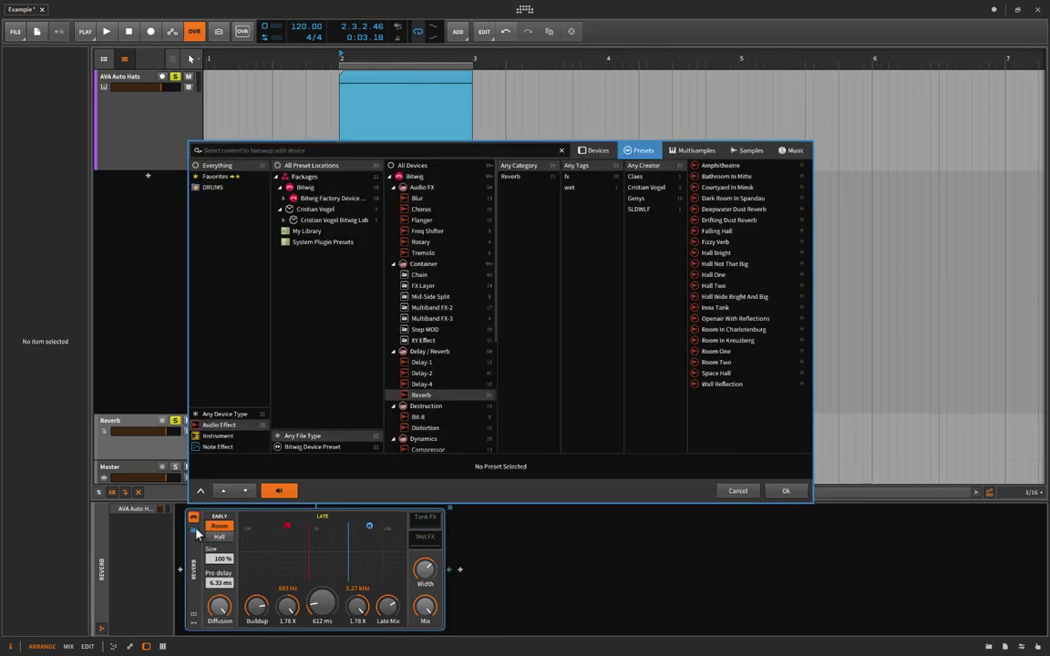
left_click(722, 341)
left_click(725, 329)
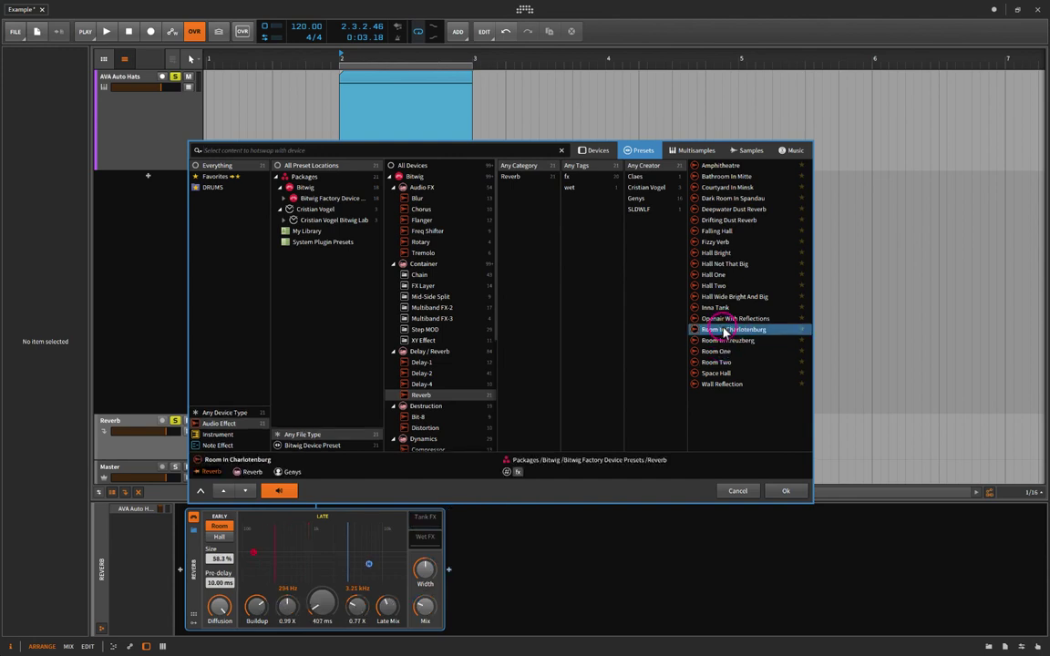
left_click(725, 318)
left_click(725, 309)
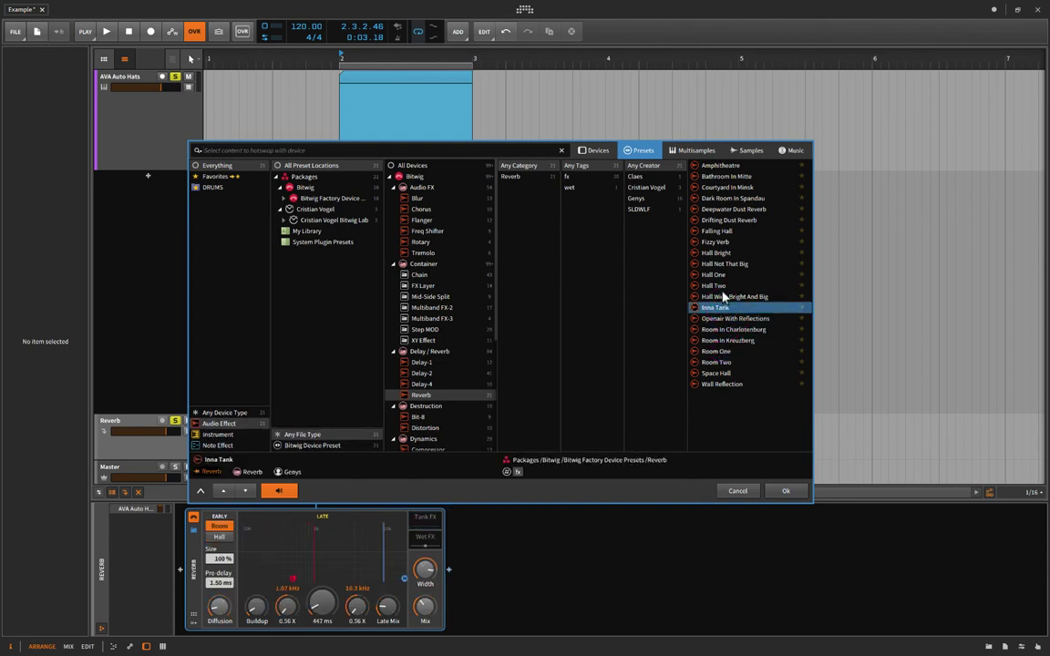
left_click(723, 286)
left_click(721, 264)
left_click(710, 199)
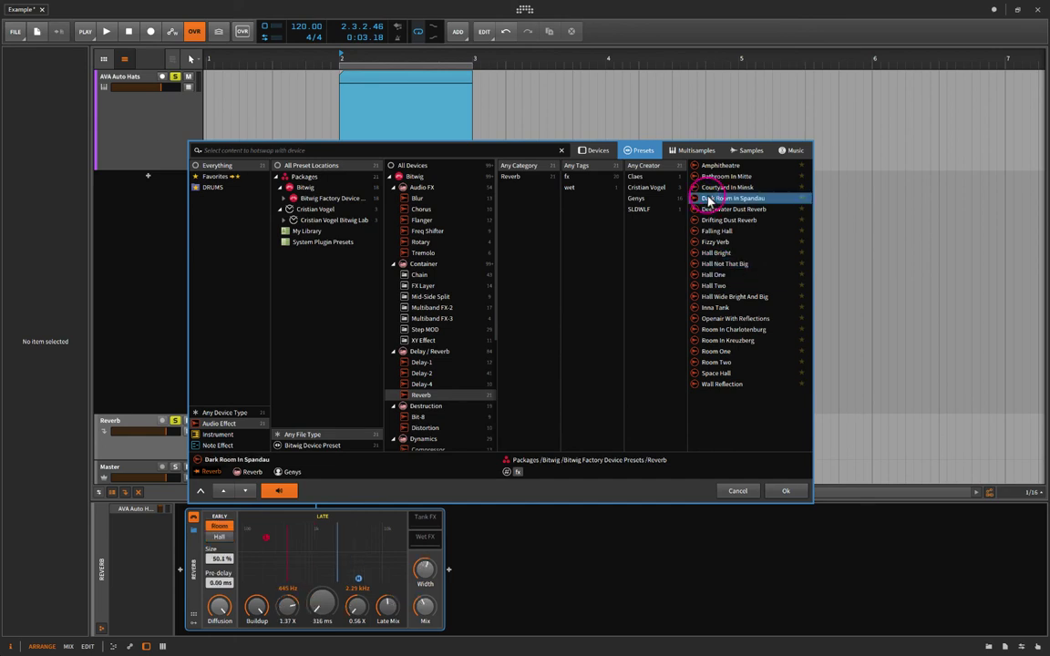
left_click(713, 176)
left_click(713, 165)
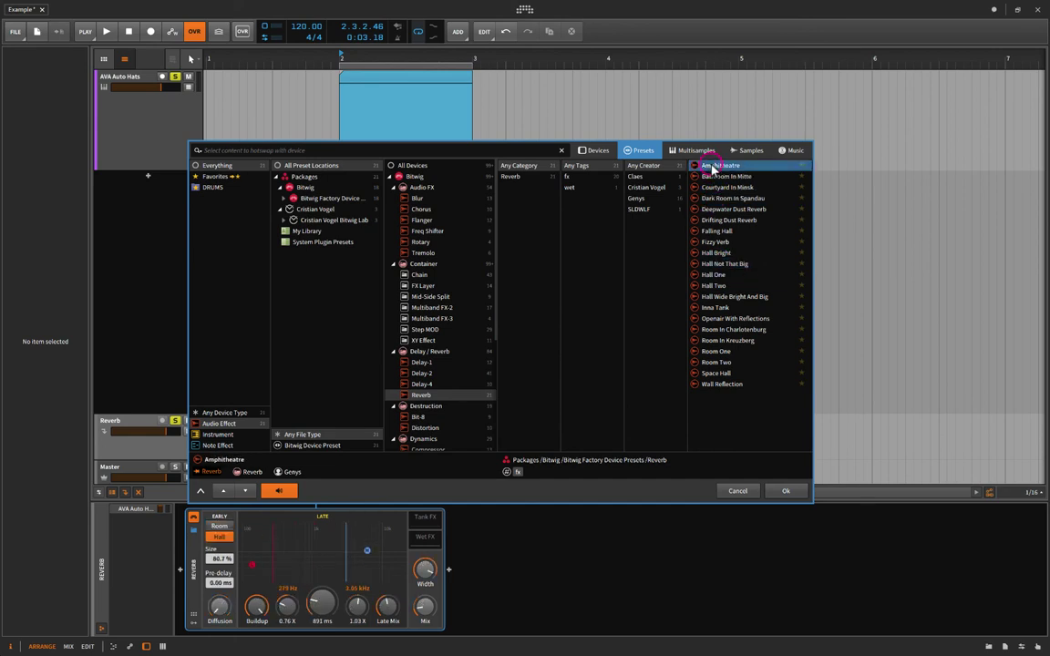
left_click(726, 490)
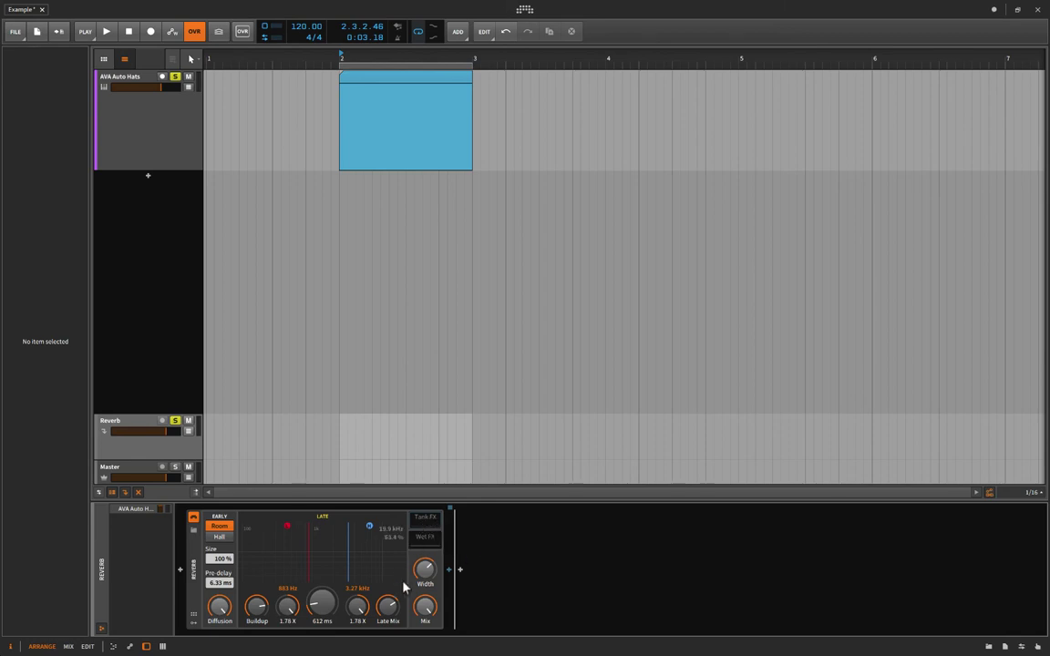
- Open the Reverb's Wet FX chain and lower the Mix to about 83 %
mouse_move(391, 612)
left_mouse_down()
mouse_move(391, 581)
mouse_move(391, 599)
left_mouse_up()
left_click(423, 542)
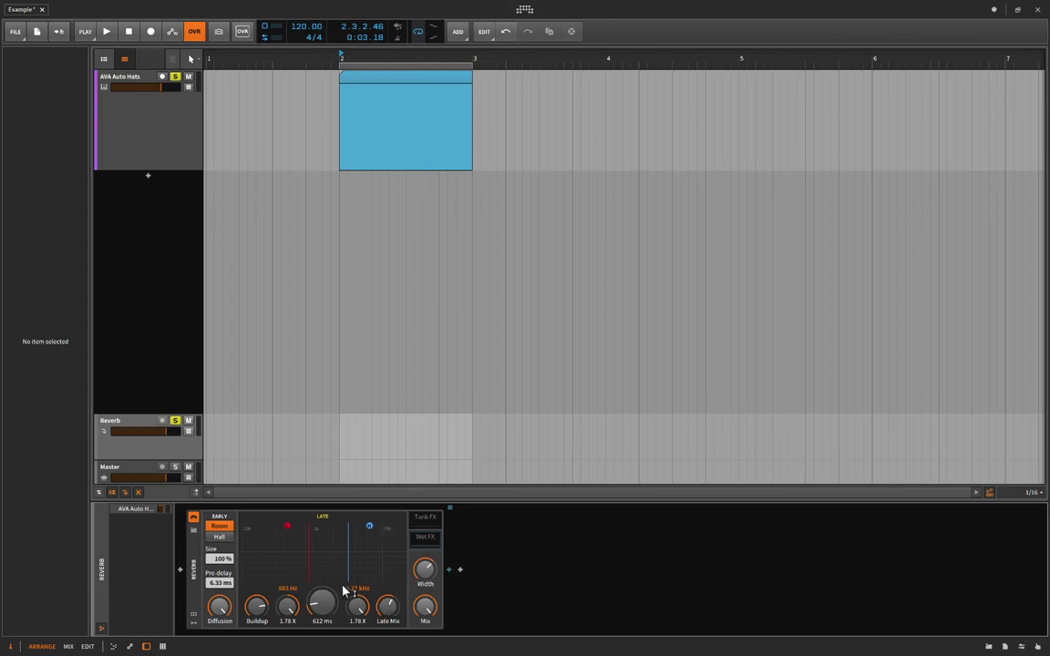
mouse_move(388, 608)
mouse_move(426, 608)
left_mouse_down()
mouse_move(426, 651)
mouse_move(425, 608)
left_mouse_up()
left_click_drag(425, 607, 425, 613)
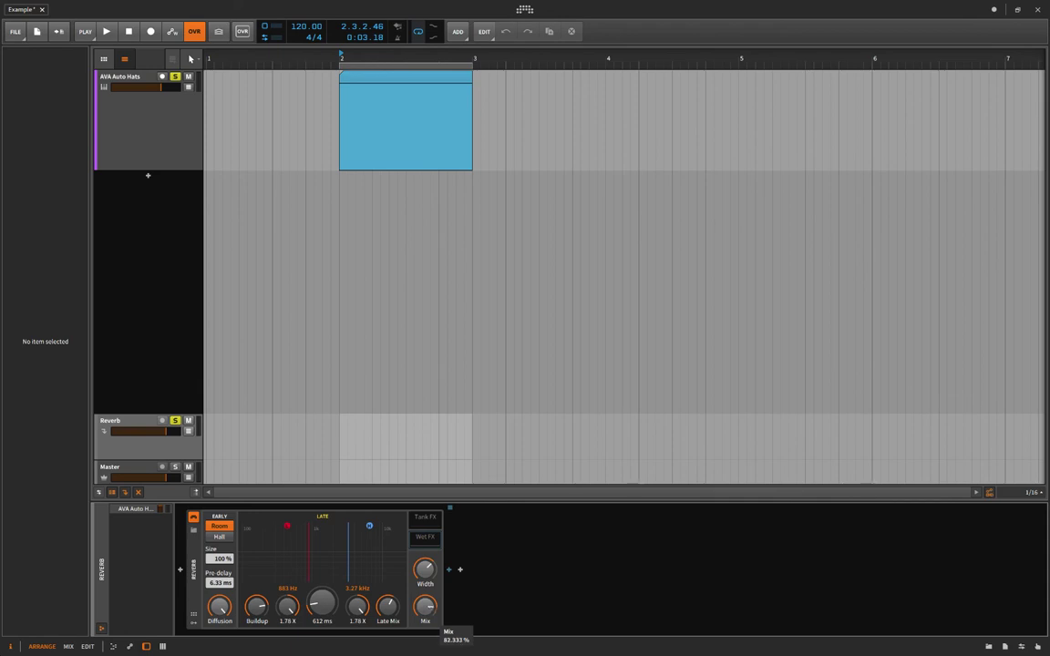
left_click_drag(426, 655, 425, 607)
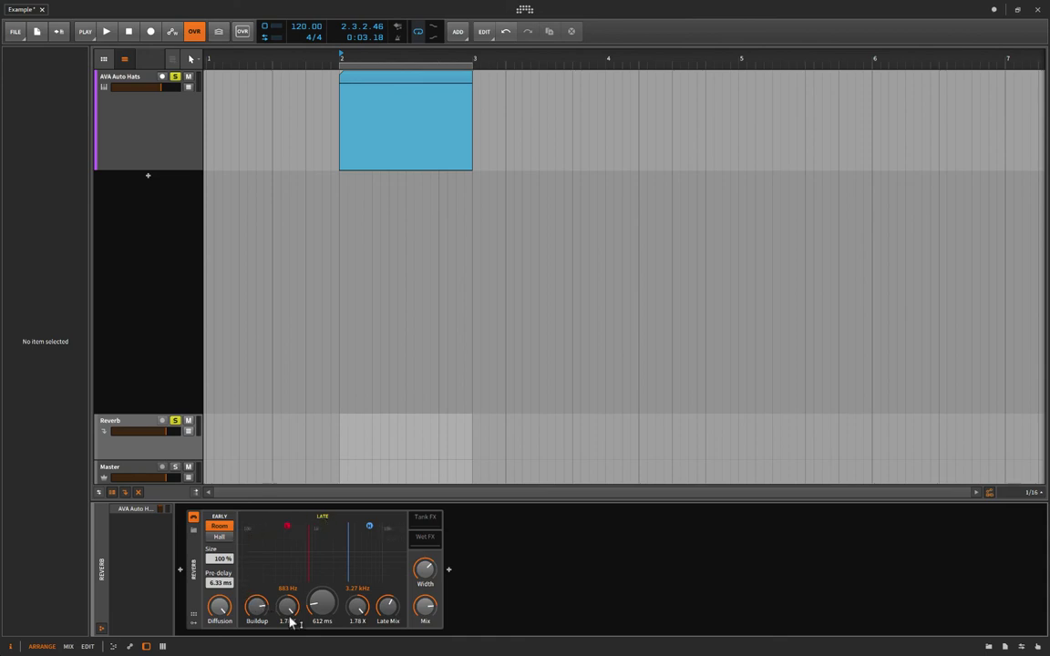
- Set the reverb time to 2.33 s, with crossovers at 863 Hz and 3.89 kHz, and turn the Late Mix to its minimum
left_click_drag(394, 611, 391, 619)
mouse_move(322, 605)
left_mouse_down()
mouse_move(321, 558)
mouse_move(322, 567)
mouse_move(305, 558)
mouse_move(312, 577)
mouse_move(359, 572)
left_mouse_up()
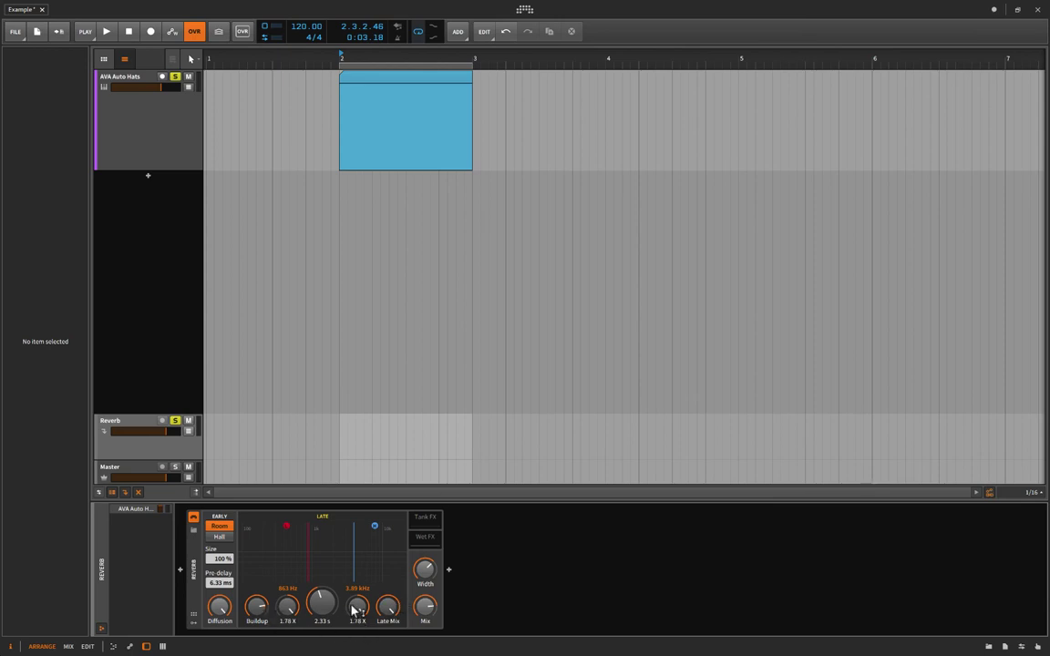
left_click_drag(389, 609, 388, 608)
- Switch the early reflections to Hall and lower the Diffusion to about a third, keeping the Late Mix at minimum
left_click(219, 538)
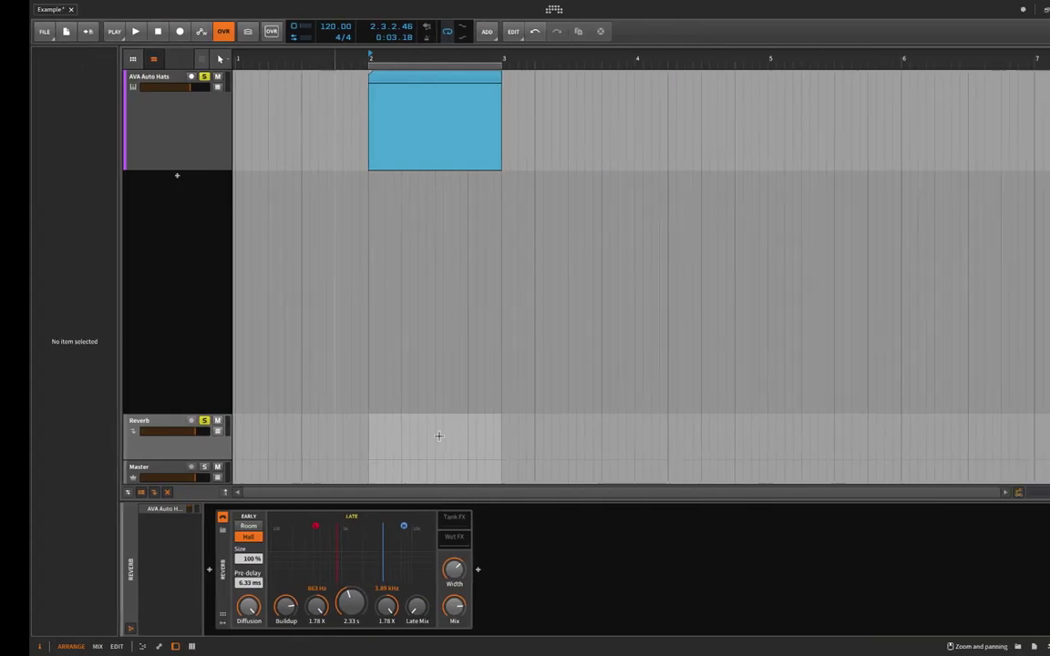
mouse_move(218, 607)
left_click_drag(219, 606, 218, 650)
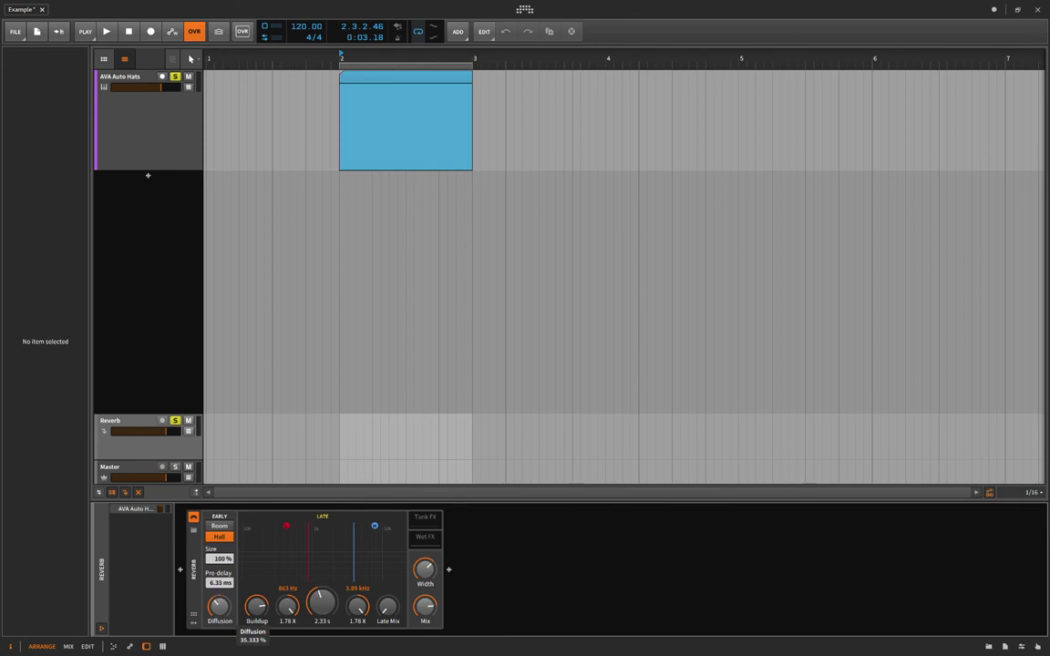
left_click_drag(223, 608, 223, 616)
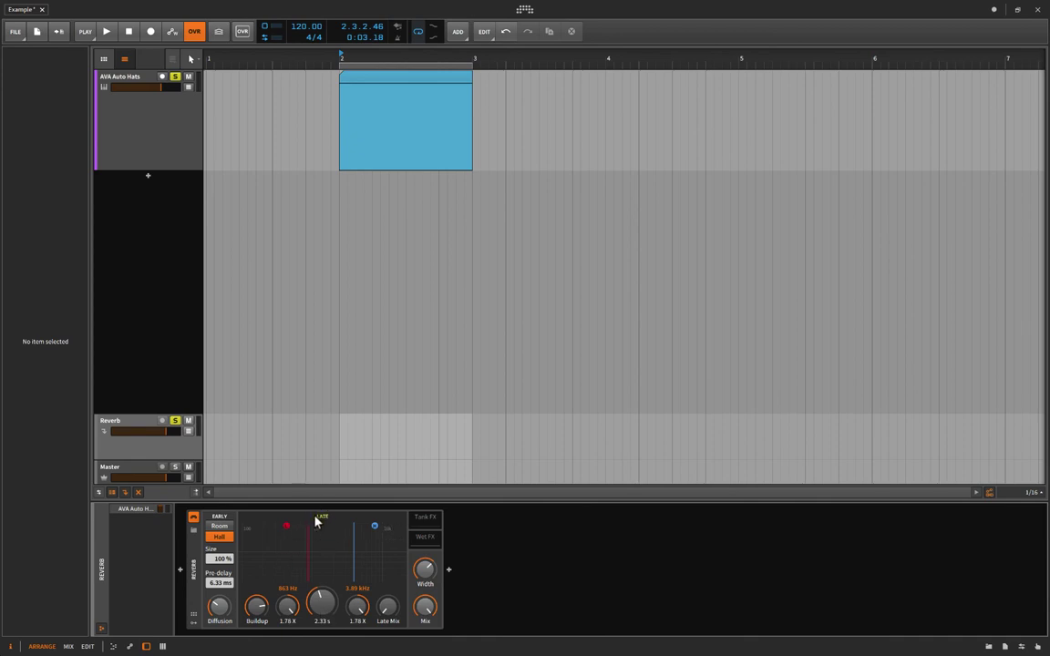
mouse_move(390, 611)
left_mouse_down()
mouse_move(389, 547)
mouse_move(389, 612)
left_mouse_up()
mouse_move(335, 595)
- Listen to the hi-hats with the Reverb device disabled and its track unsoloed, and solo the Reverb track again after stopping playback
left_click(175, 420)
left_click(194, 519)
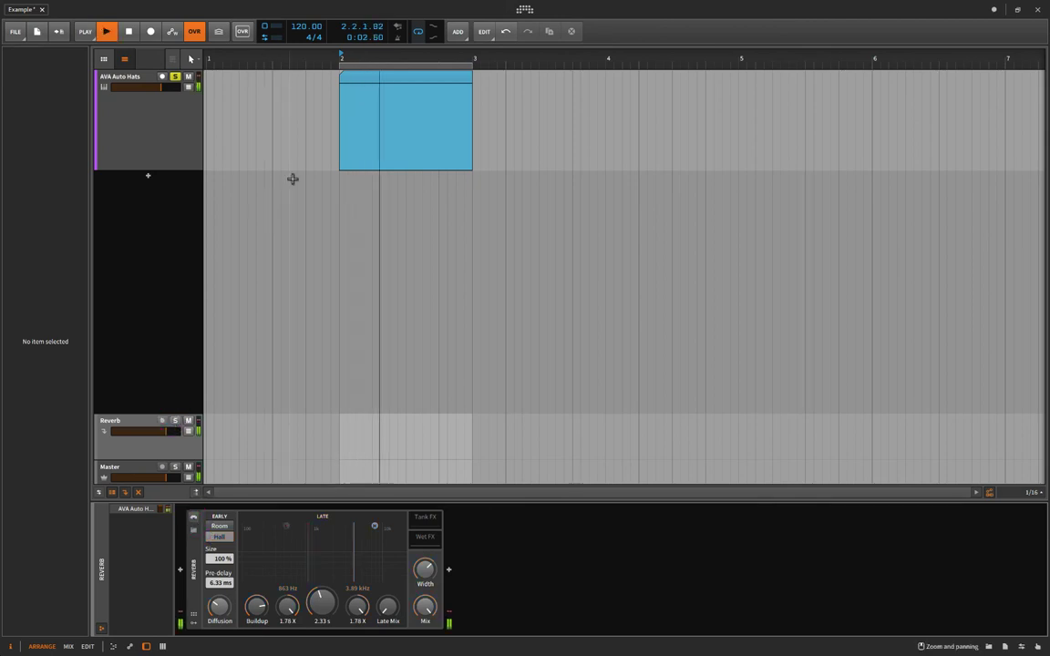
key("space")
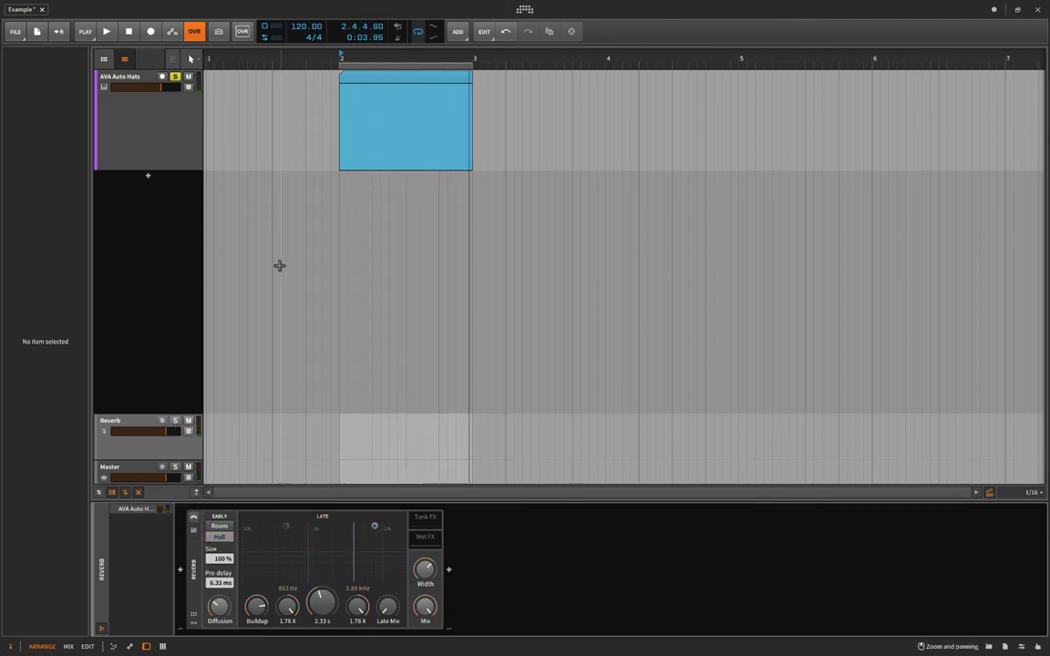
left_click(172, 416)
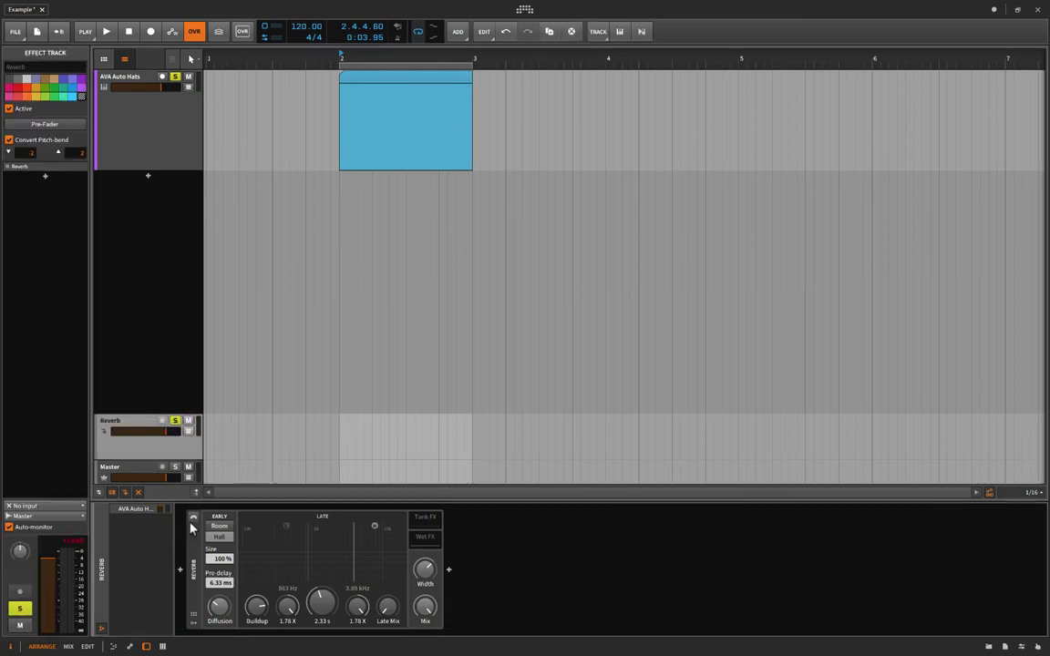
- Set the Pre-delay to 4.33 ms with the Late Mix at 36 %, and lower the Reverb track's volume during playback
key("space")
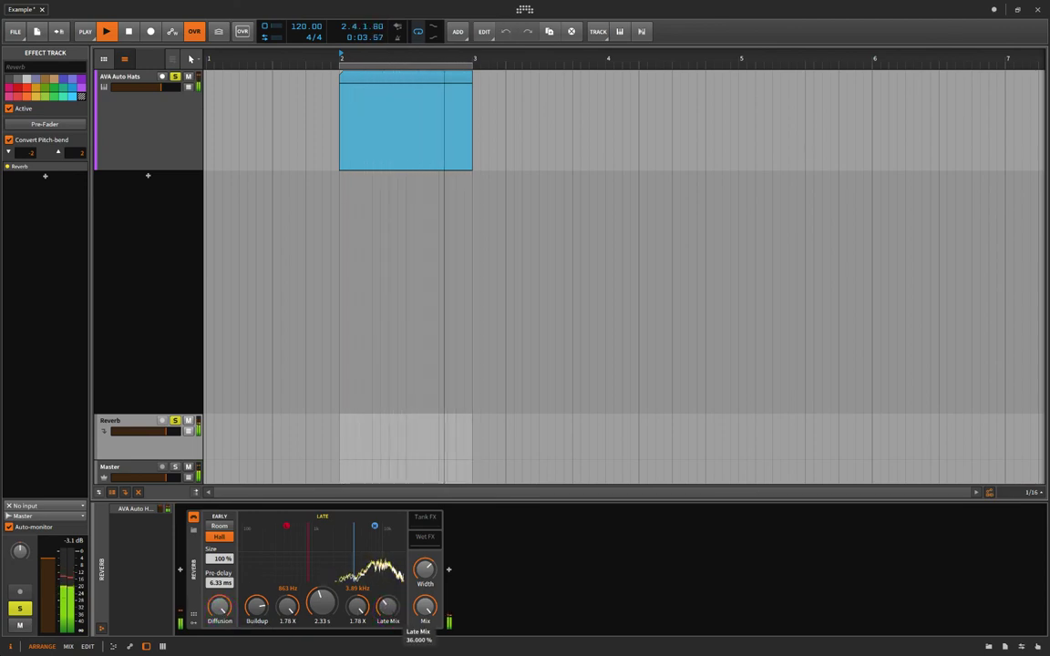
mouse_move(219, 583)
left_mouse_down()
mouse_move(219, 607)
mouse_move(219, 595)
left_mouse_up()
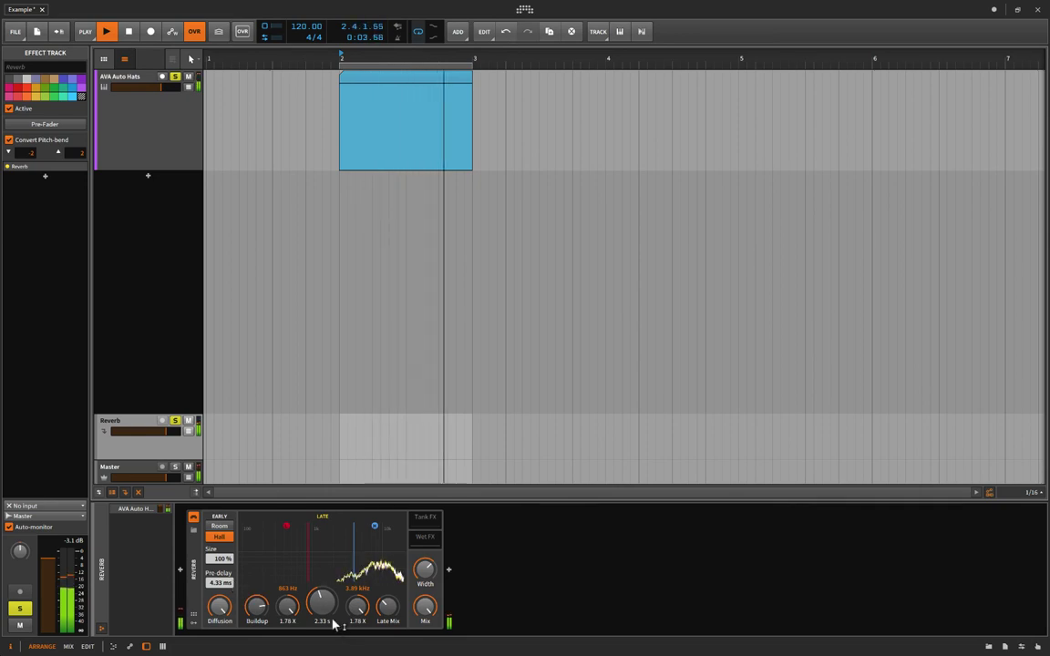
left_click_drag(166, 430, 152, 431)
key("space")
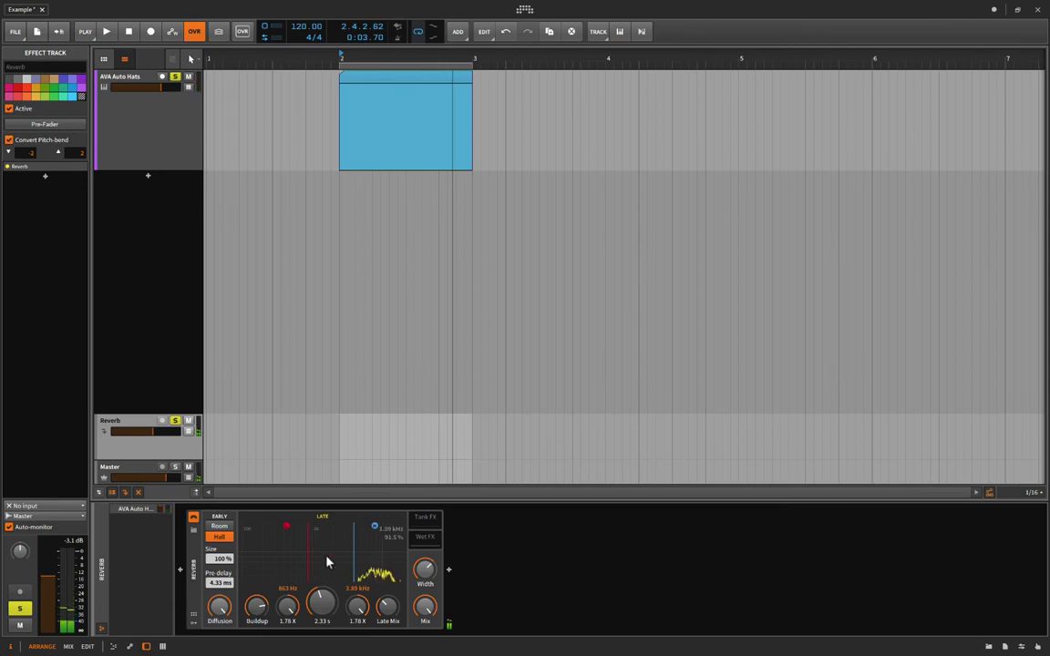